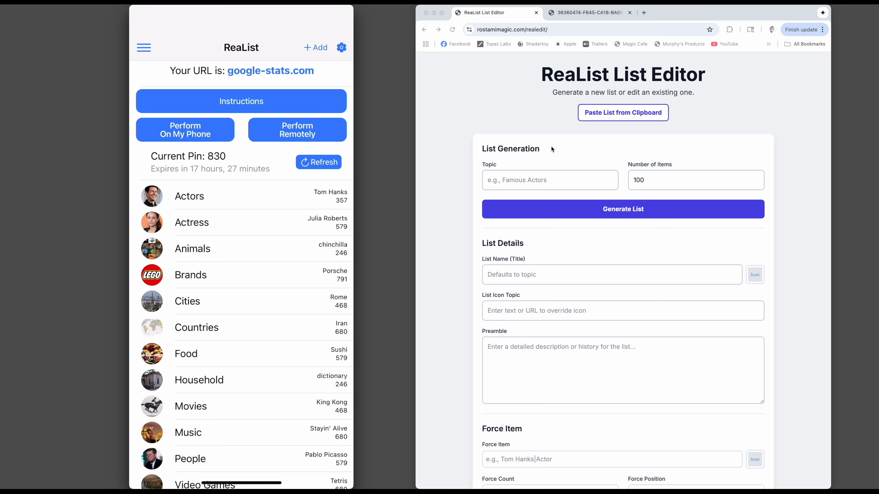
# Generate a 100-item list on the topic "Famous Men".
pyautogui.click(514, 181)
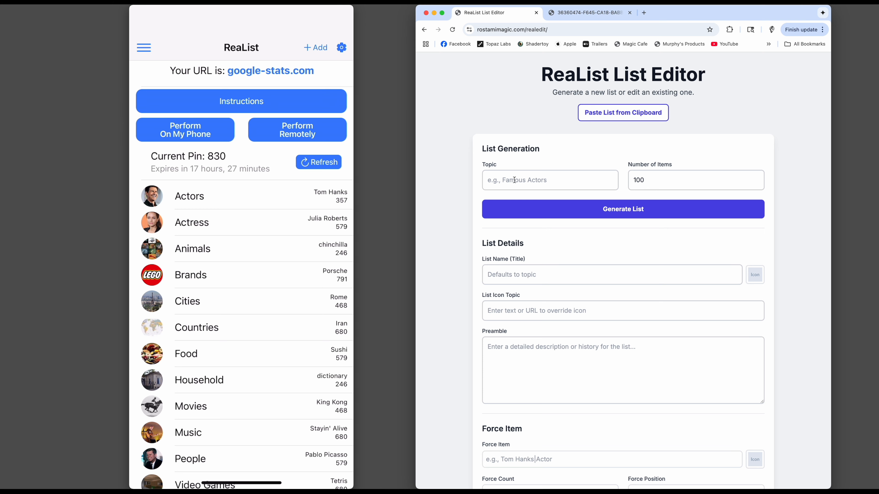
pyautogui.click(515, 179)
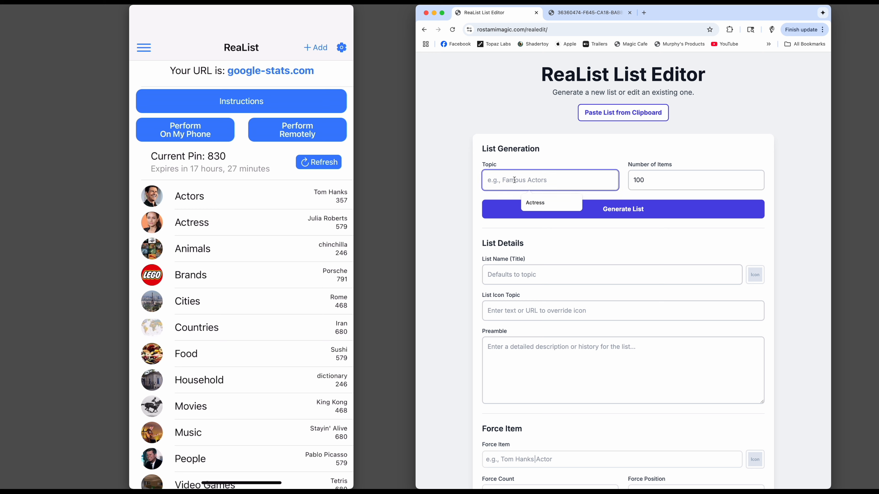
pyautogui.write('Famou')
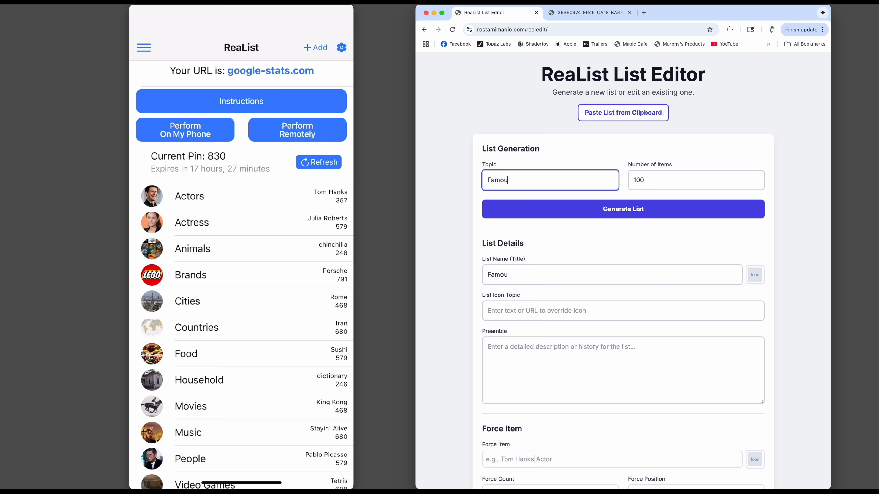
pyautogui.write('s Men')
pyautogui.click(613, 212)
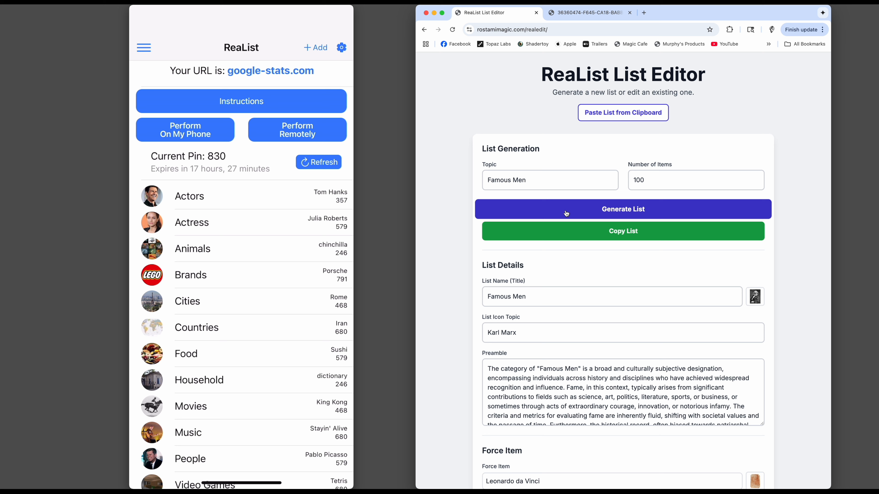
# Copy the generated Famous Men list and save it as a new list in the ReaList phone app.
pyautogui.click(613, 236)
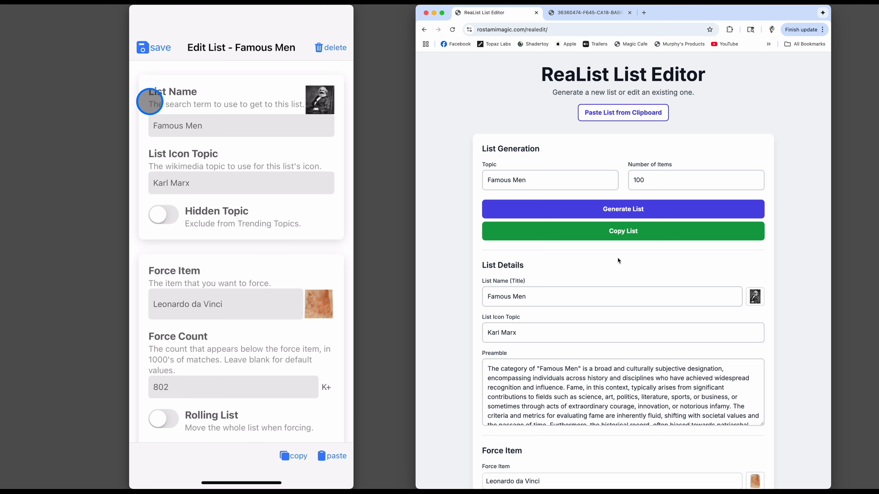
pyautogui.click(152, 46)
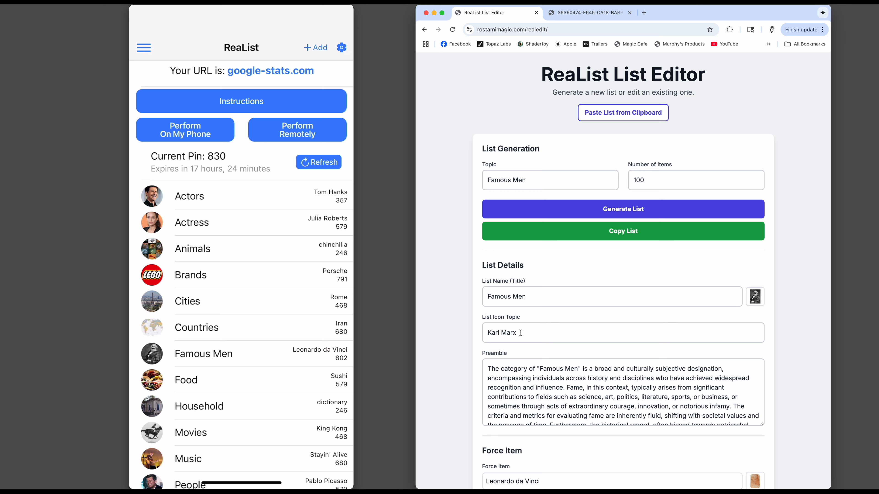
# Enlarge the Preamble box in the web editor and read through its full text.
pyautogui.scroll(-1, 479, 379)
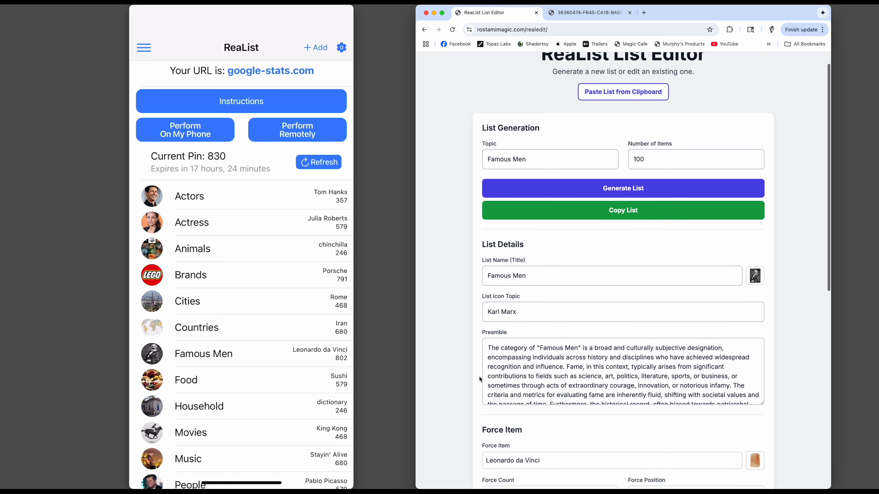
pyautogui.scroll(-3, 480, 379)
pyautogui.moveTo(763, 335); pyautogui.dragTo(757, 435)
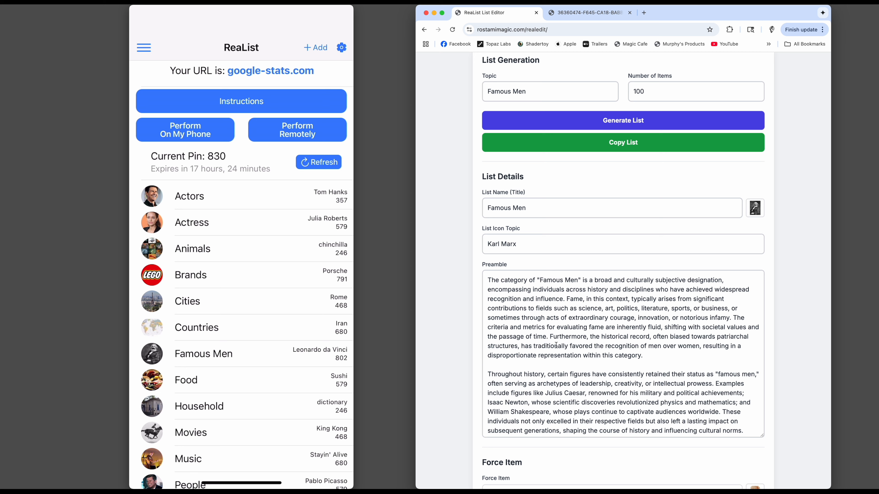
pyautogui.scroll(-5, 564, 346)
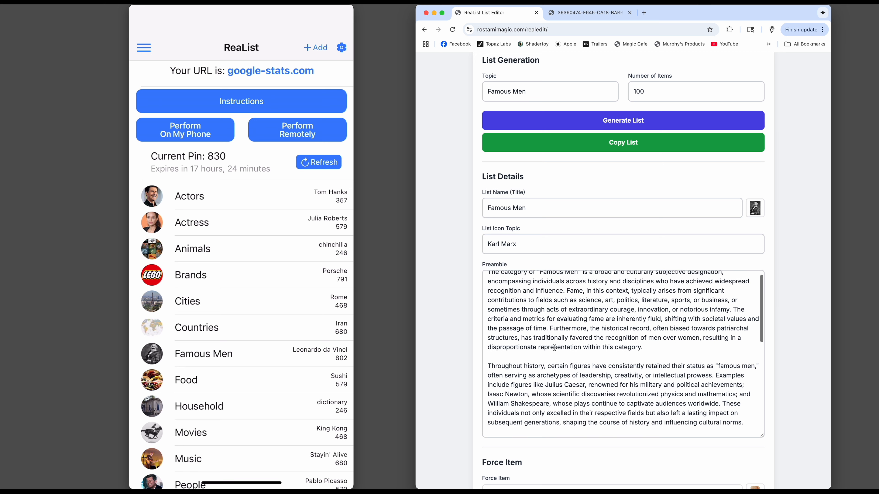
pyautogui.scroll(-9, 552, 349)
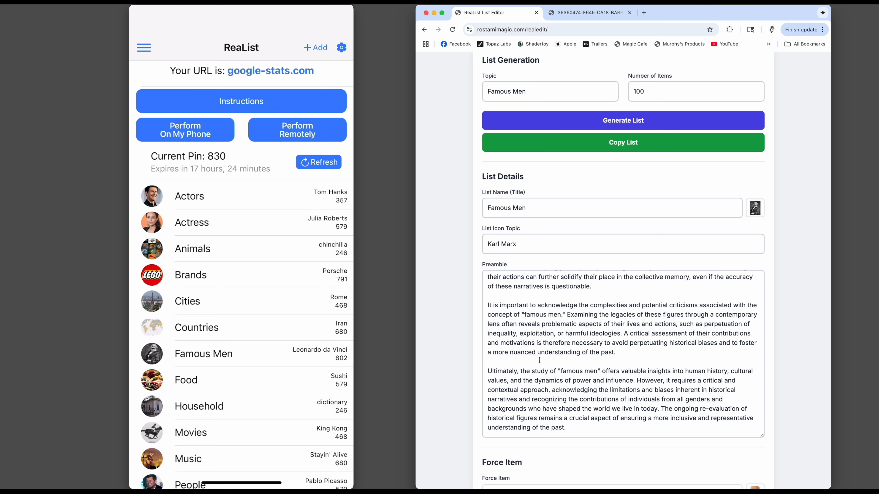
# Add the word "time" after "a more nuanced understanding of the past" in the preamble.
pyautogui.scroll(-3, 456, 361)
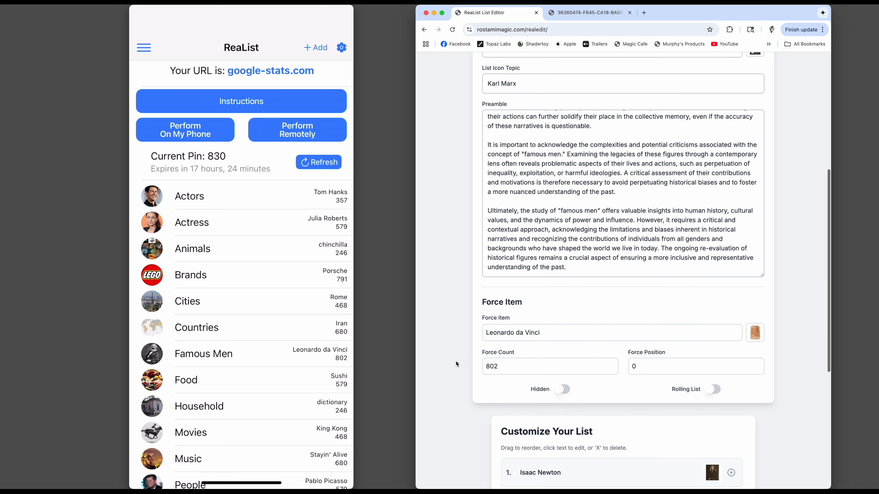
pyautogui.scroll(2, 456, 362)
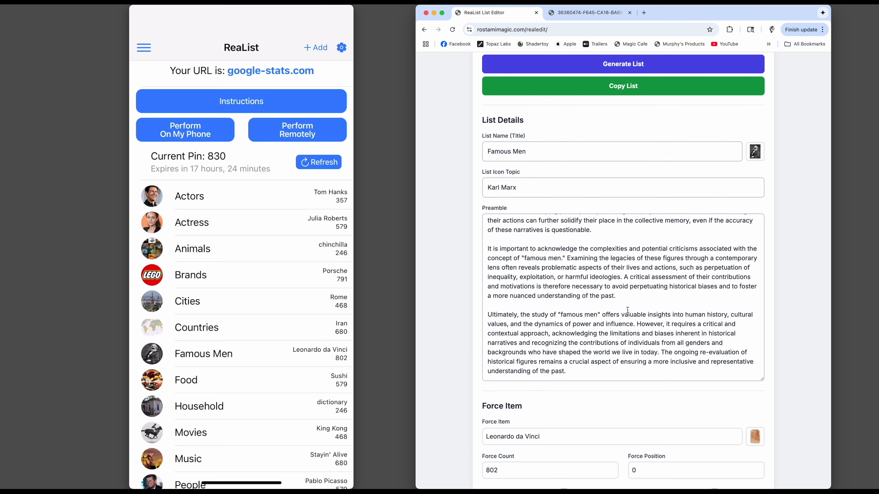
pyautogui.click(619, 297)
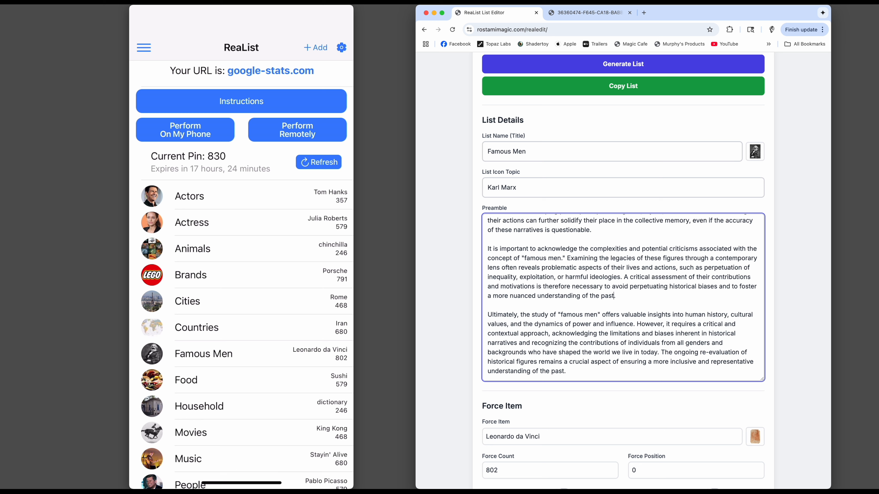
pyautogui.write('time')
pyautogui.click(459, 305)
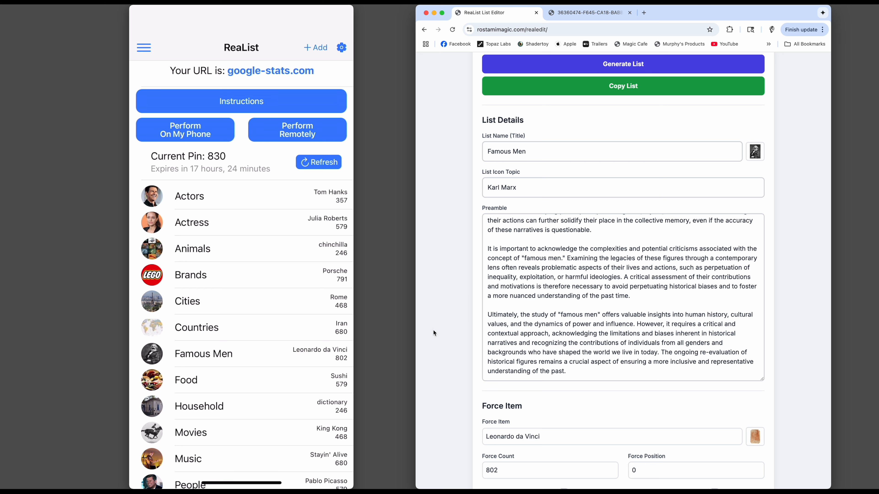
# Turn on the Rolling List and Hidden options for the force item.
pyautogui.scroll(-3, 453, 311)
pyautogui.scroll(-2, 452, 313)
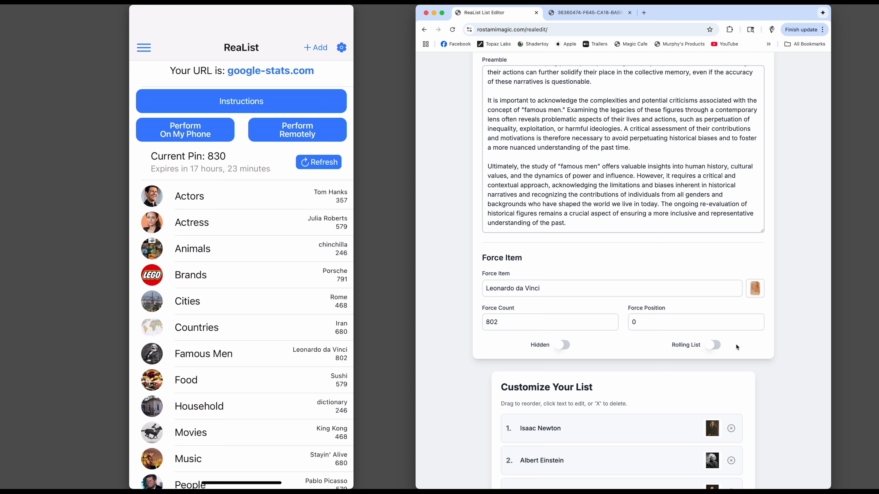
pyautogui.click(712, 345)
pyautogui.click(556, 347)
# Correct item 7 of the customizable list to "Martin Luther King Jr." with a final period.
pyautogui.scroll(-2, 456, 339)
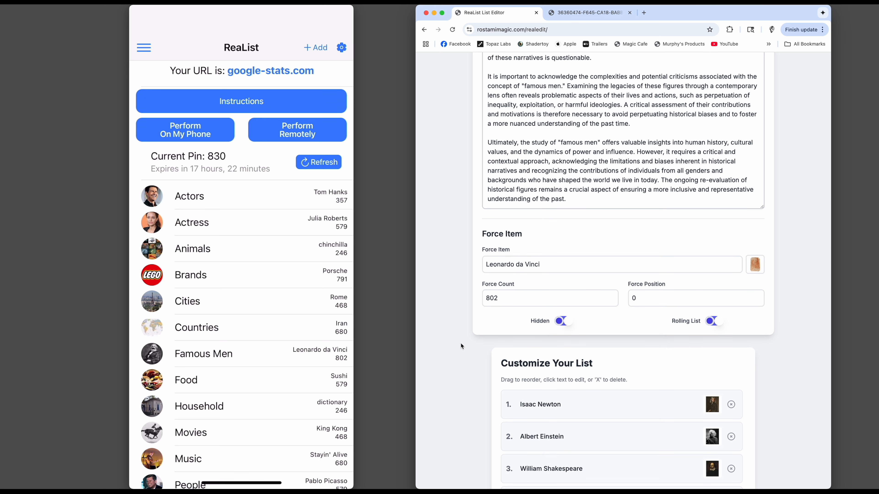
pyautogui.scroll(-5, 463, 349)
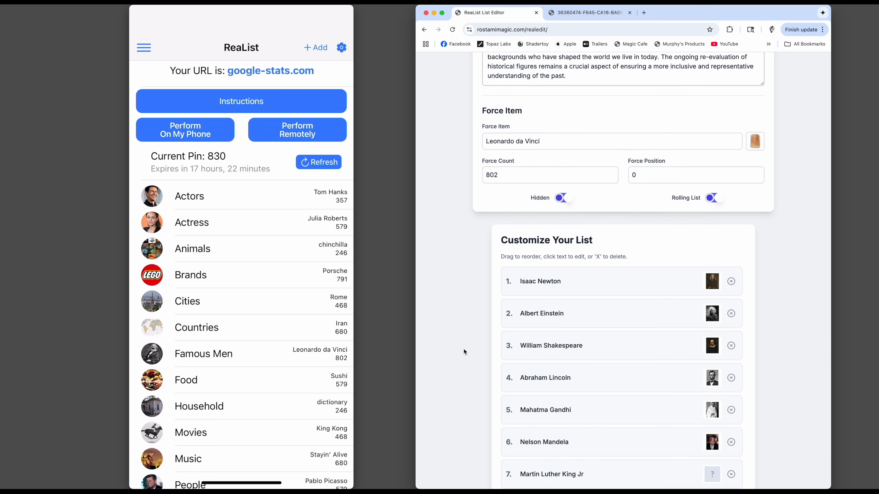
pyautogui.scroll(-2, 463, 349)
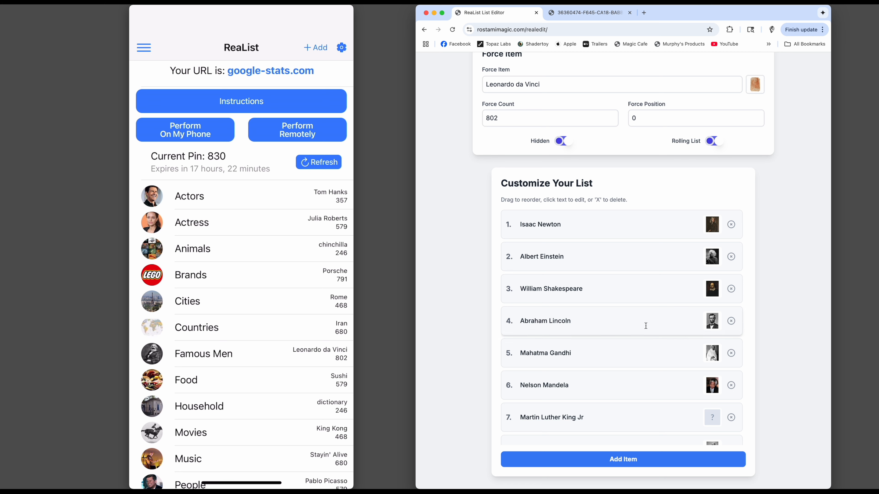
pyautogui.scroll(-4, 646, 326)
pyautogui.scroll(-1, 646, 326)
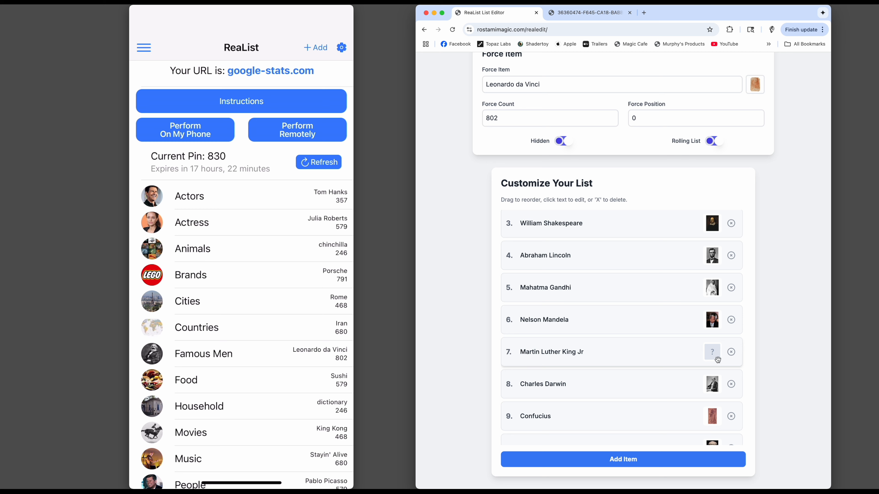
pyautogui.click(590, 353)
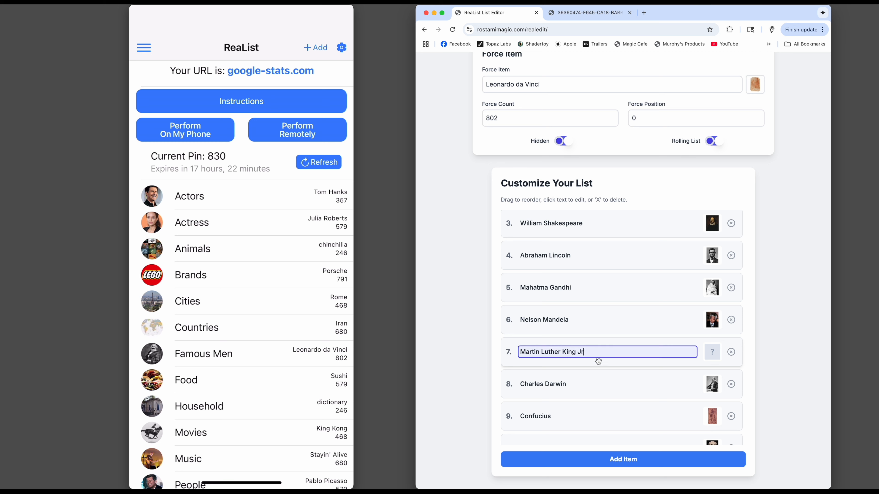
pyautogui.write('.')
pyautogui.press('Return')
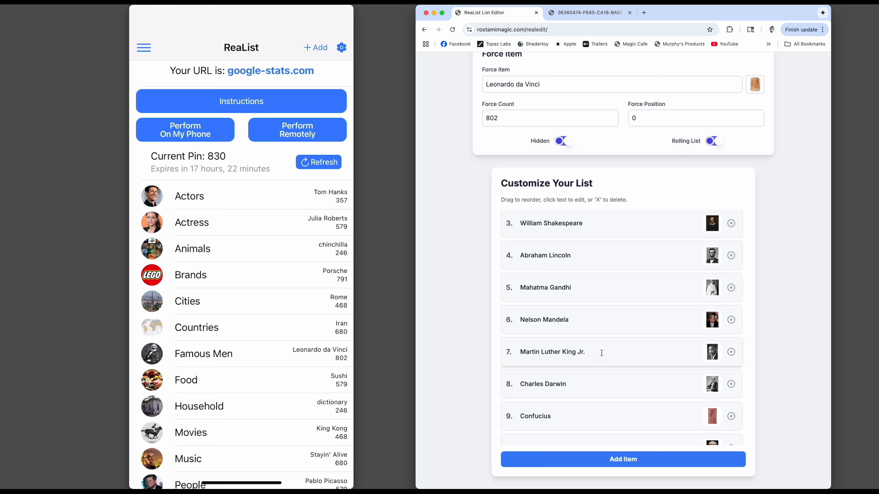
# Move Martin Luther King Jr. up to position 4, just above Abraham Lincoln.
pyautogui.scroll(-2, 584, 373)
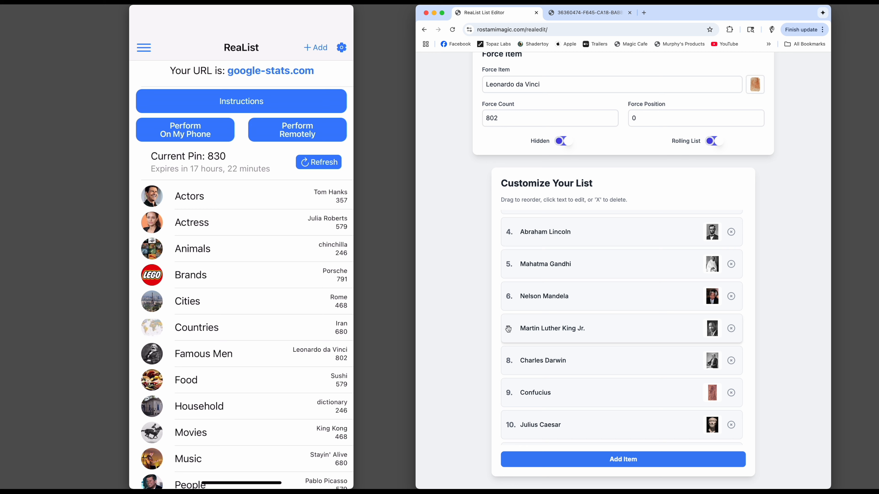
pyautogui.scroll(1, 509, 329)
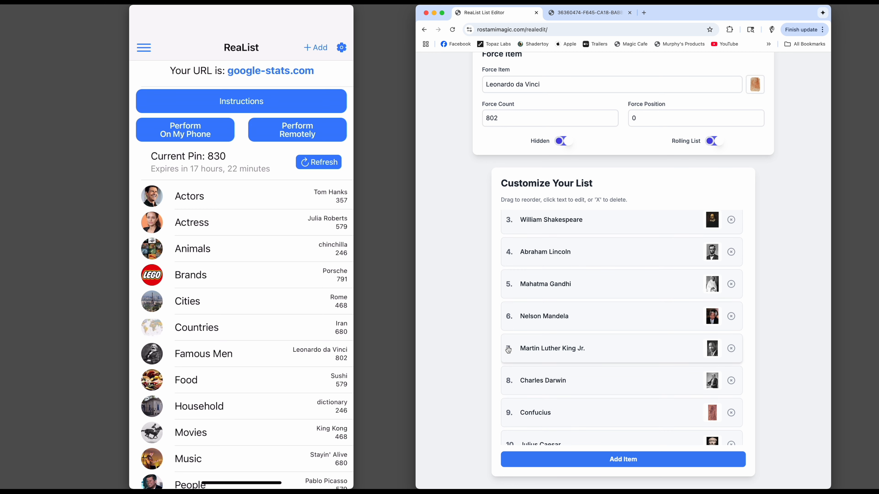
pyautogui.moveTo(508, 349); pyautogui.dragTo(504, 249)
# Move Isaac Newton from the start of the list down to position 6, just below Mahatma Gandhi.
pyautogui.scroll(3, 561, 321)
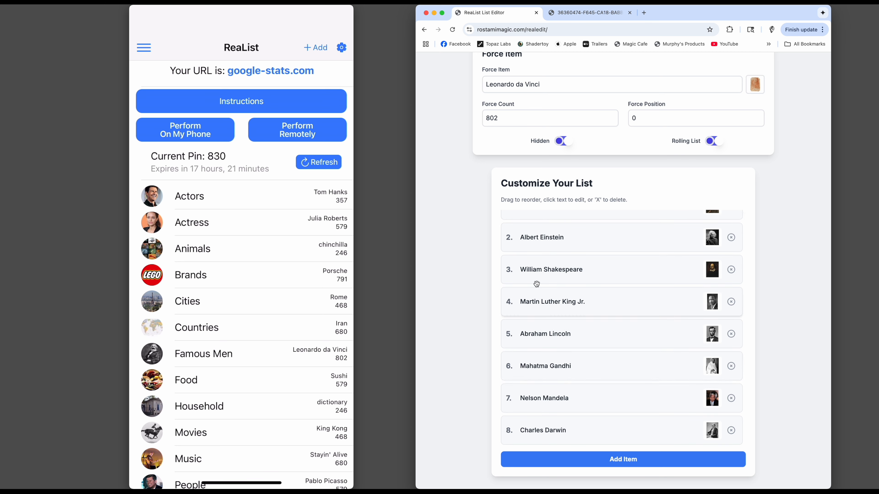
pyautogui.scroll(1, 583, 314)
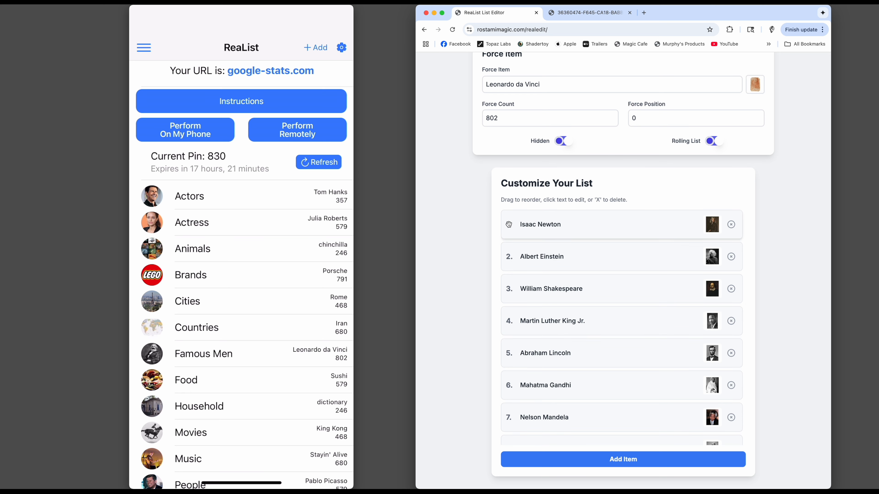
pyautogui.moveTo(508, 232); pyautogui.dragTo(504, 376)
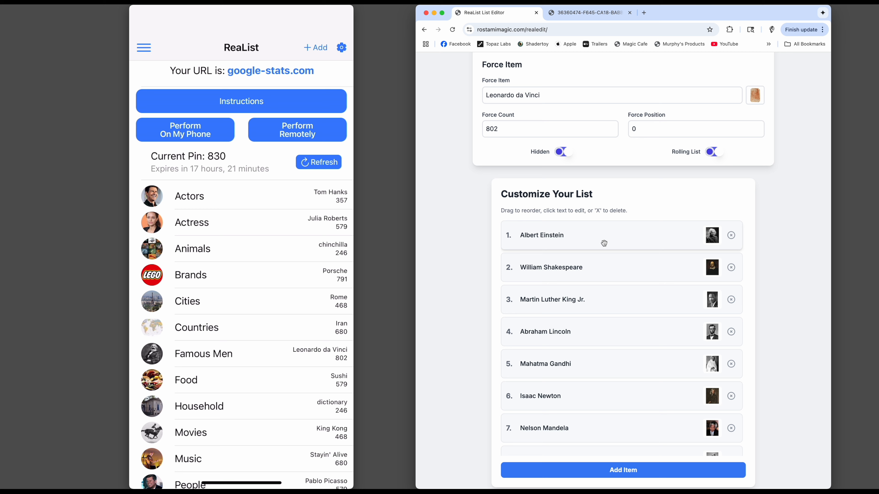
# Delete Michelangelo and Galileo Galilei from the list.
pyautogui.scroll(-2, 623, 357)
pyautogui.scroll(-5, 624, 358)
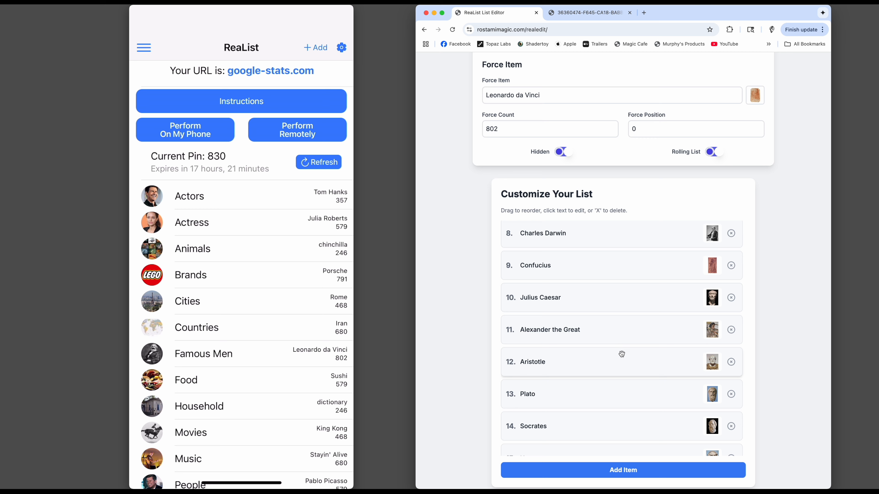
pyautogui.scroll(-4, 625, 352)
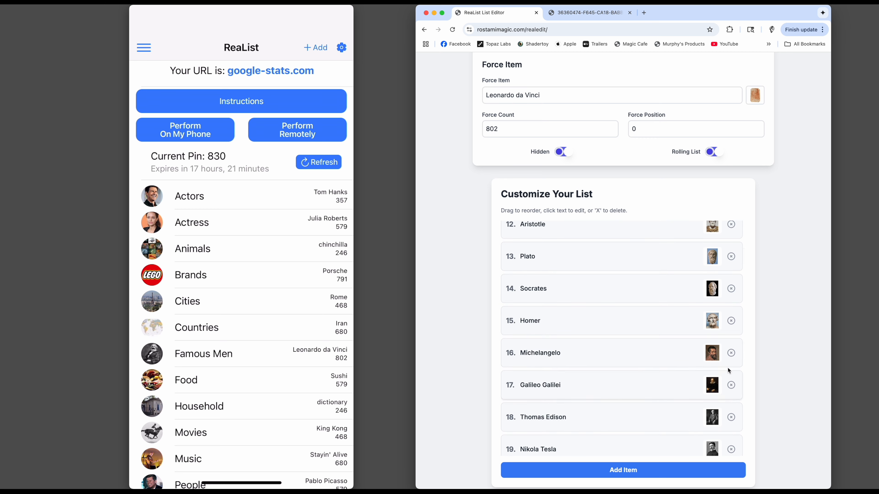
pyautogui.click(731, 353)
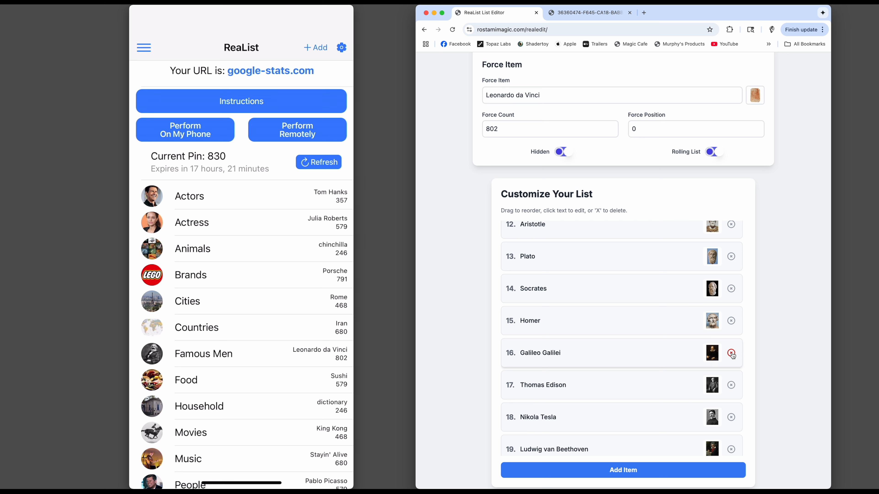
pyautogui.click(731, 354)
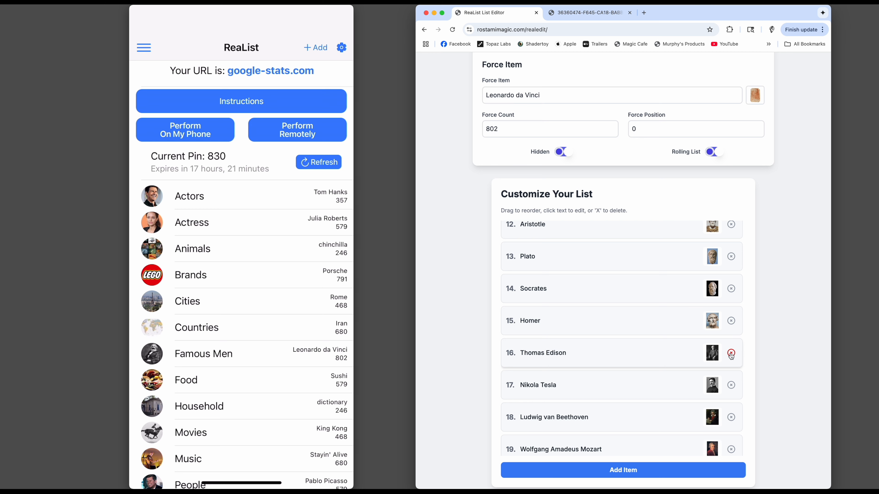
# Add a new item named "Plato" at the end of the customizable list.
pyautogui.scroll(-2, 581, 337)
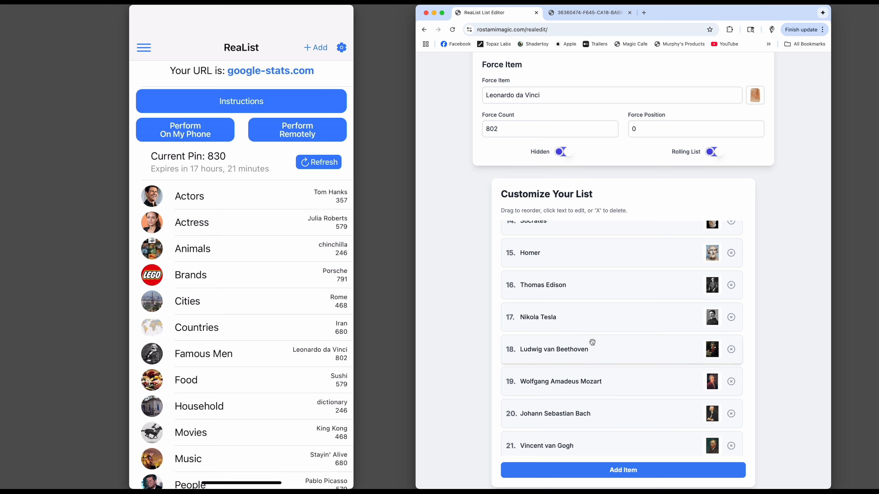
pyautogui.scroll(-15, 588, 346)
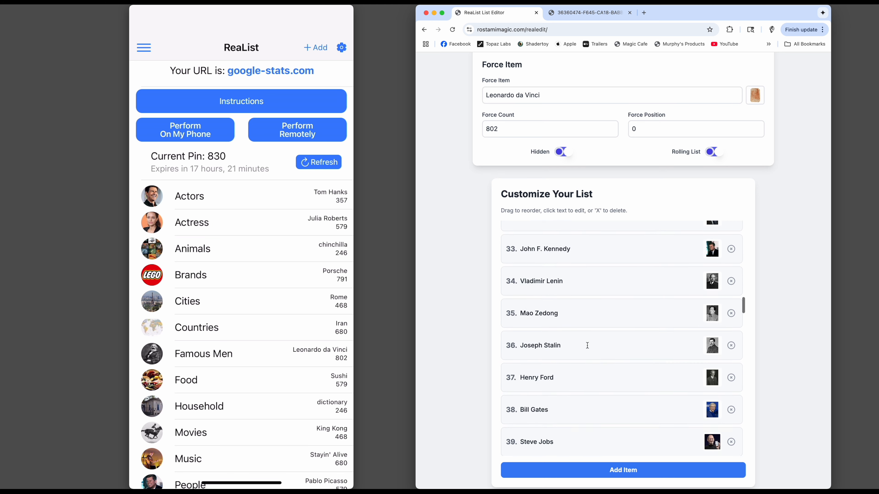
pyautogui.scroll(-5, 581, 351)
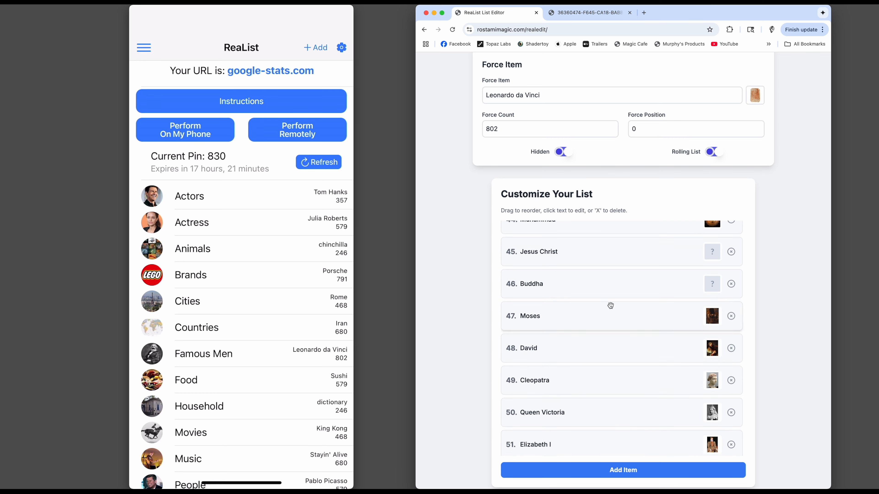
pyautogui.scroll(-20, 595, 357)
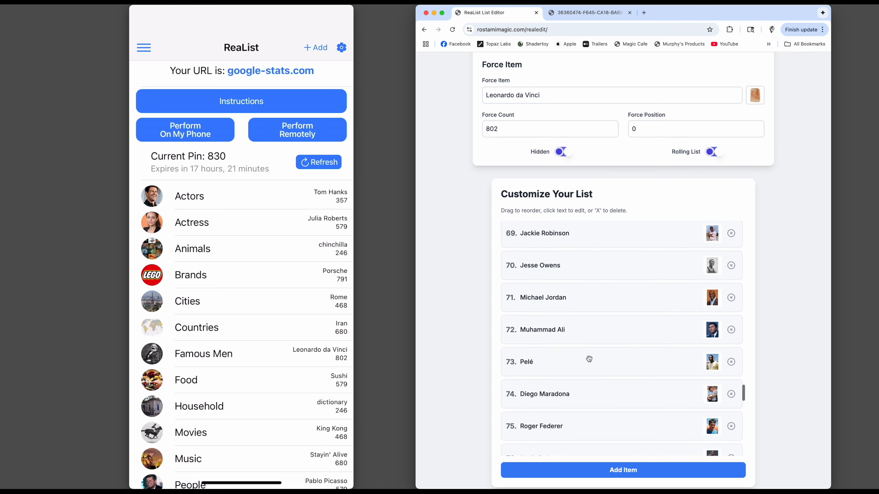
pyautogui.click(612, 470)
pyautogui.click(556, 446)
pyautogui.press('BackSpace')
pyautogui.press('BackSpace')
pyautogui.press('BackSpace')
pyautogui.press('BackSpace')
pyautogui.press('BackSpace')
pyautogui.press('BackSpace')
pyautogui.press('BackSpace')
pyautogui.press('BackSpace')
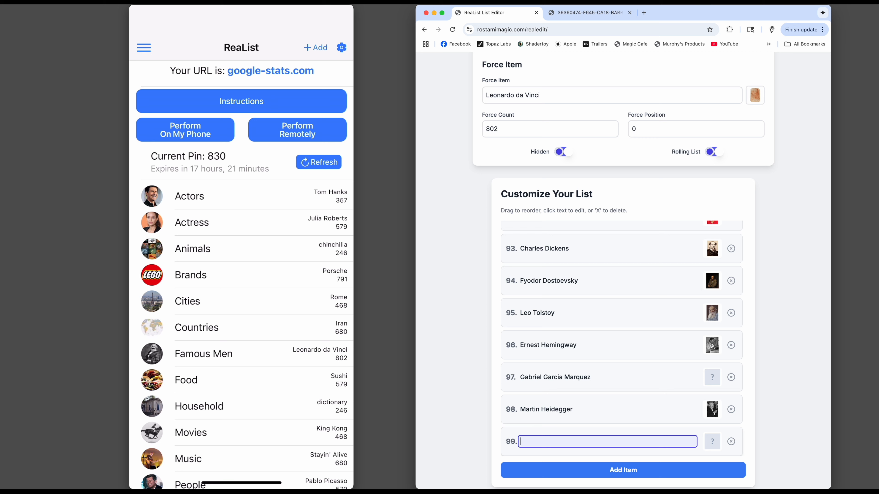
pyautogui.write('Plato')
pyautogui.press('Return')
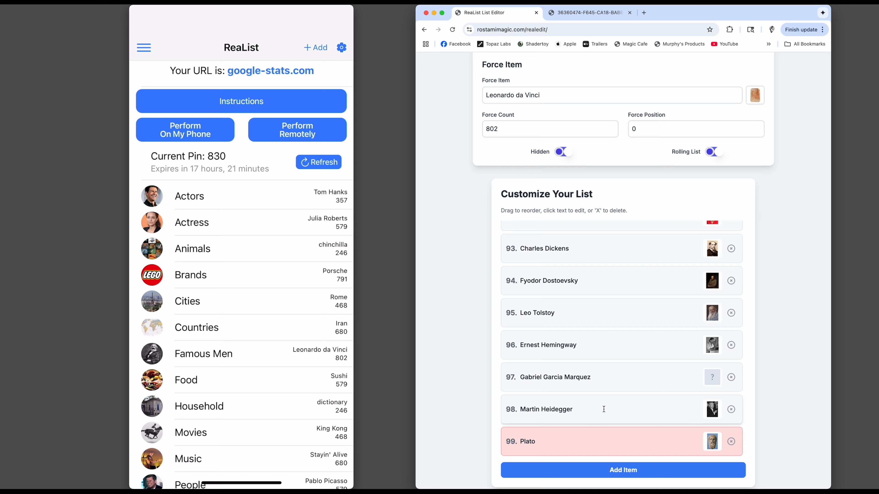
# Look through the customizable list for the earlier Plato entry that duplicates the one at the end.
pyautogui.scroll(1, 603, 412)
pyautogui.scroll(20, 602, 412)
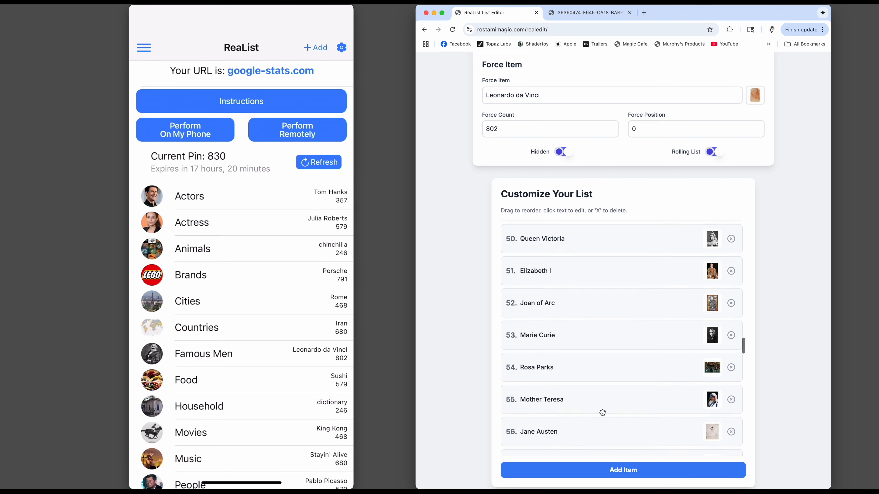
pyautogui.scroll(18, 603, 412)
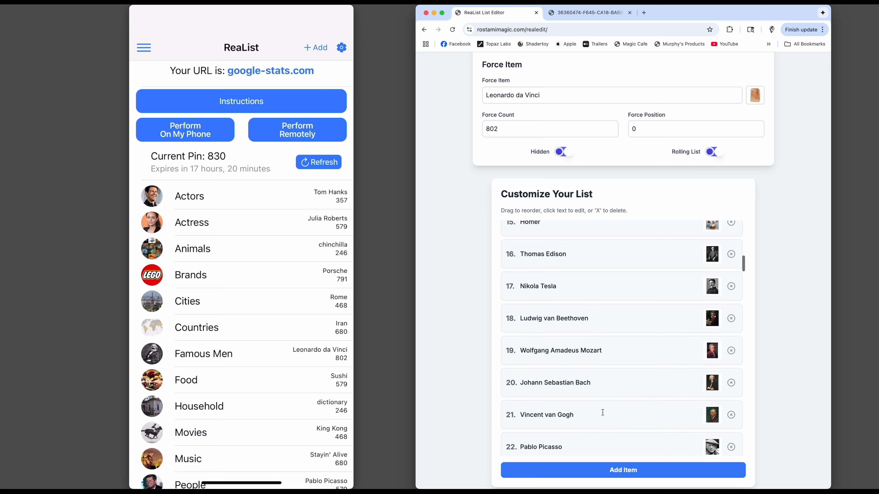
pyautogui.scroll(2, 602, 412)
pyautogui.scroll(-2, 602, 410)
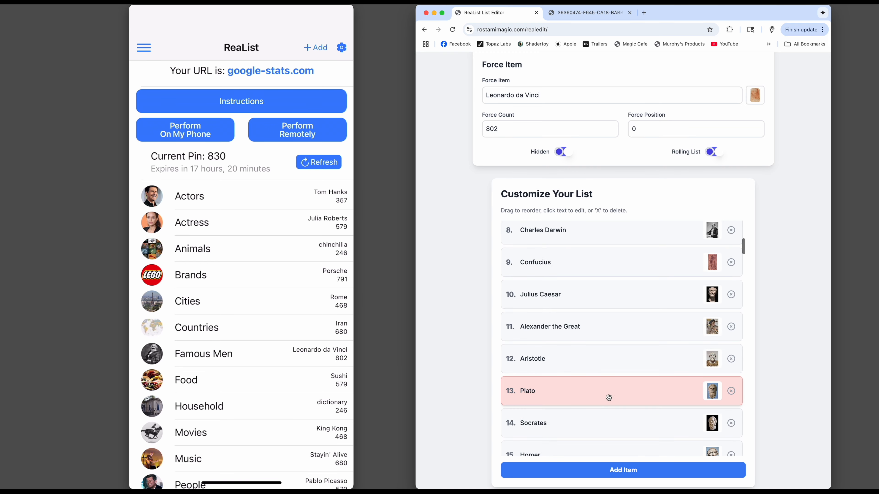
pyautogui.scroll(-20, 602, 409)
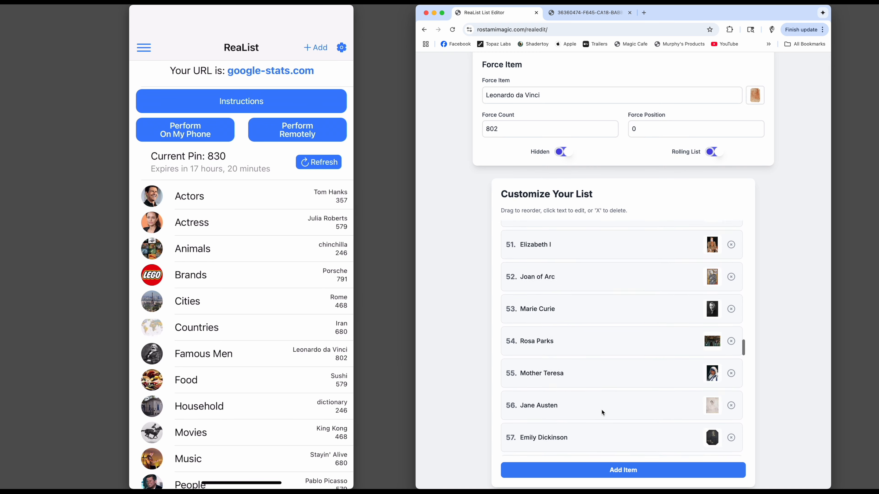
pyautogui.scroll(-12, 602, 409)
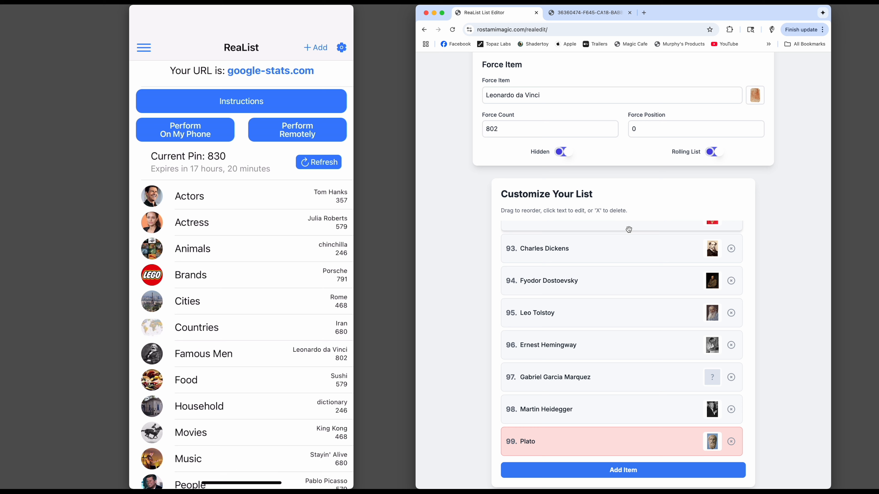
# Turn off the Hidden and Rolling List options, and delete the duplicate Plato at item 99.
pyautogui.click(562, 152)
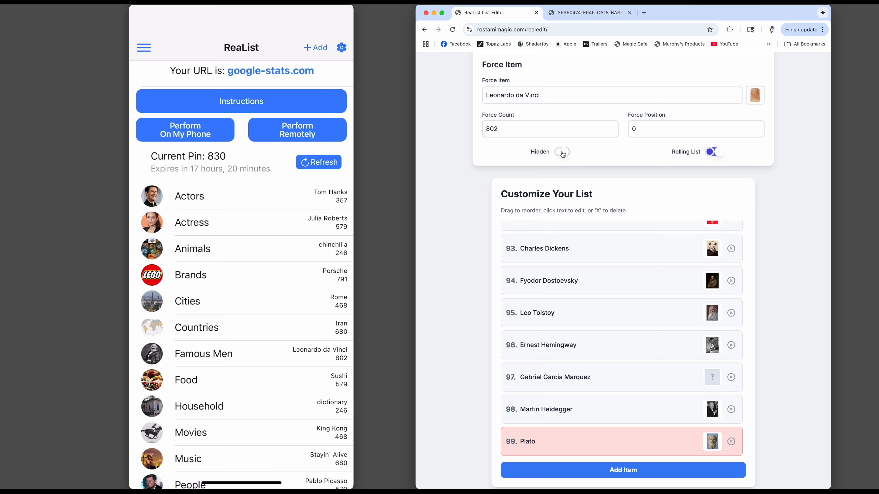
pyautogui.click(720, 156)
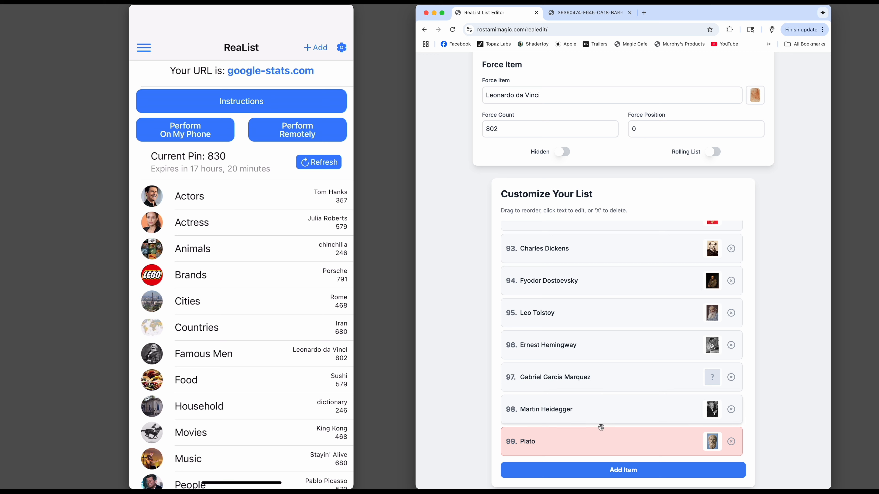
pyautogui.click(731, 443)
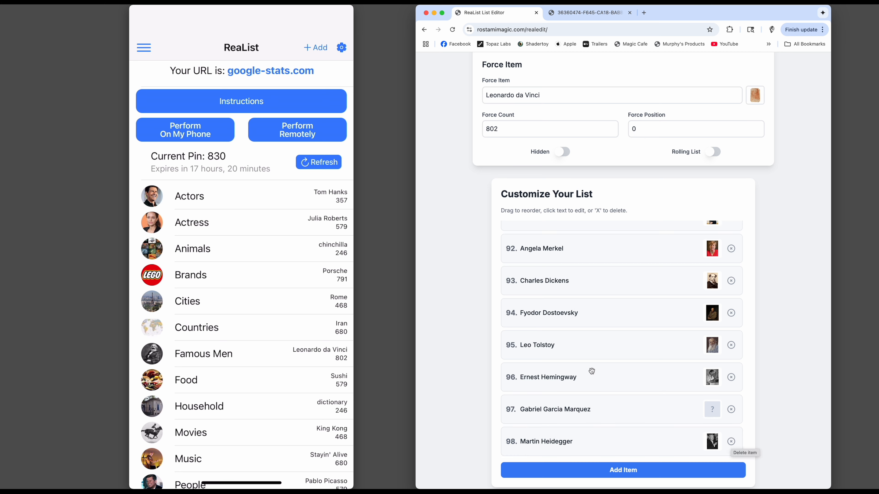
# Change item 78 to "Charlie Chaplin|Brad Pitt" so that the entry uses a Brad Pitt picture.
pyautogui.scroll(10, 594, 374)
pyautogui.scroll(1, 597, 375)
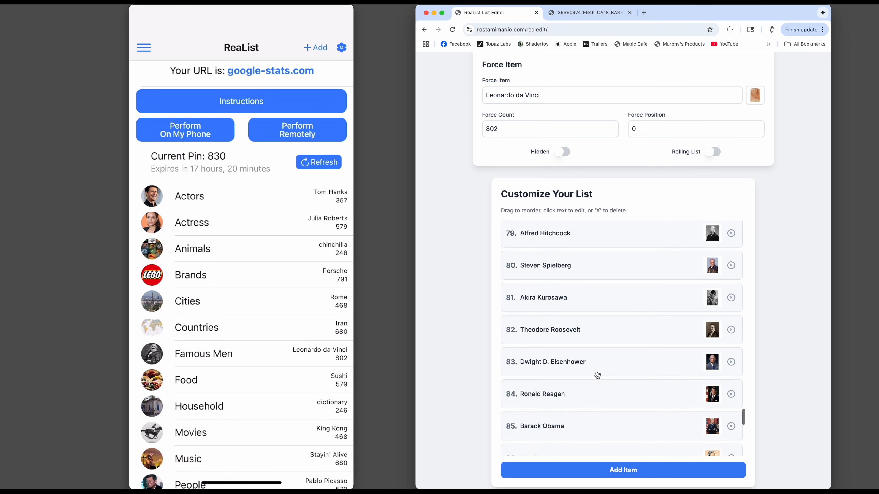
pyautogui.scroll(4, 595, 379)
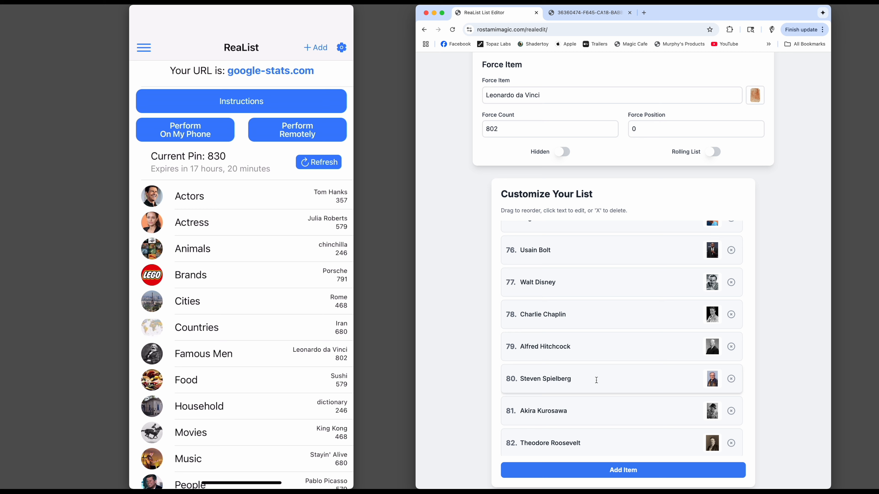
pyautogui.scroll(2, 603, 378)
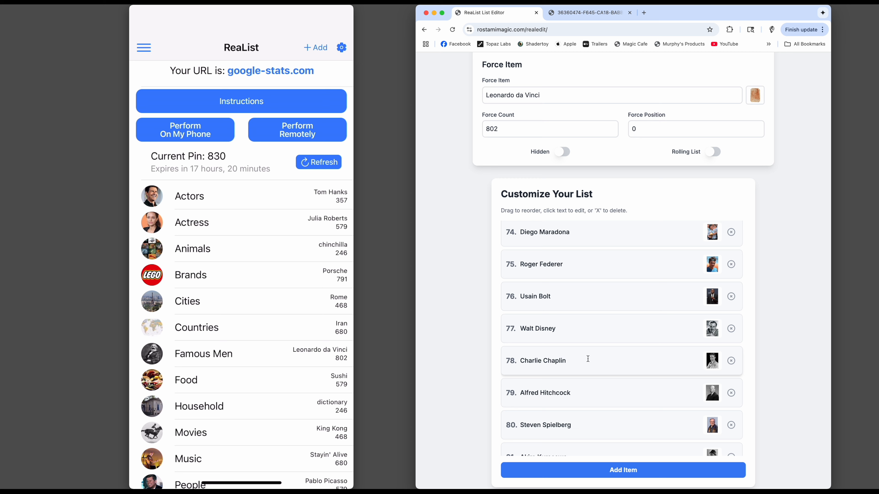
pyautogui.click(569, 361)
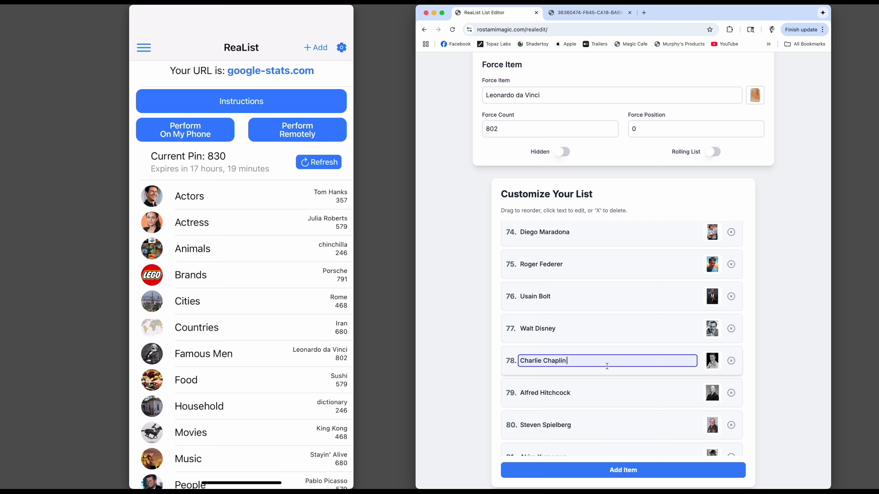
pyautogui.write('Brad Pitt')
pyautogui.press('Return')
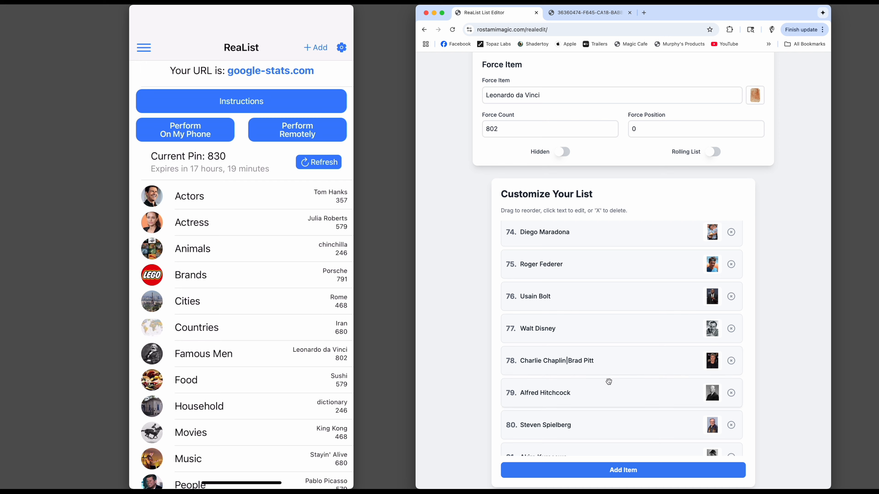
# Copy the full web address of the Steve Jobs image open in the other browser tab.
pyautogui.scroll(2, 602, 380)
pyautogui.scroll(12, 600, 390)
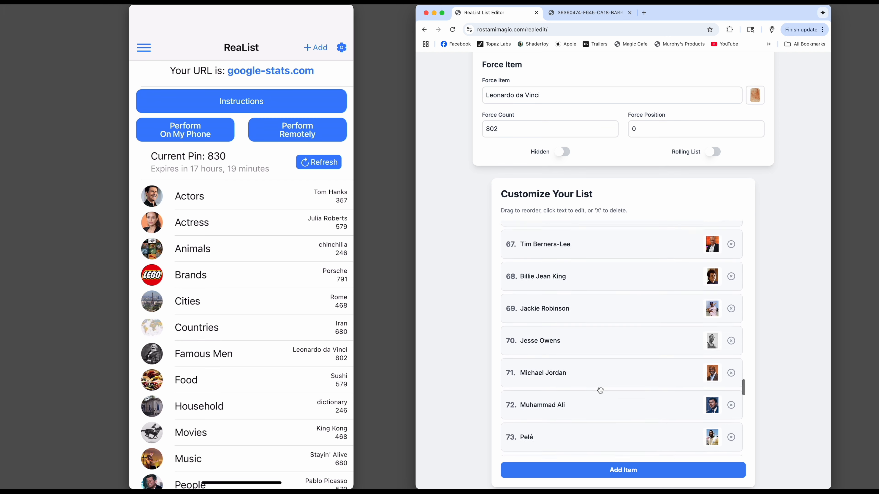
pyautogui.scroll(10, 601, 391)
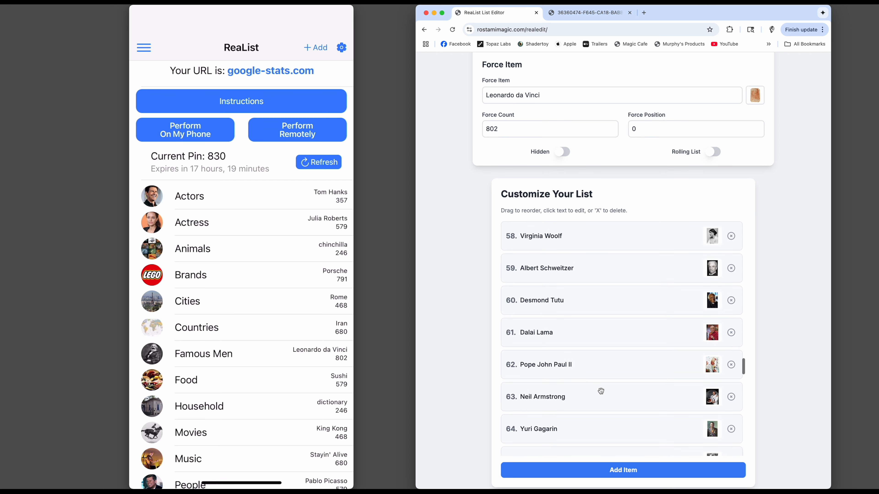
pyautogui.scroll(6, 600, 391)
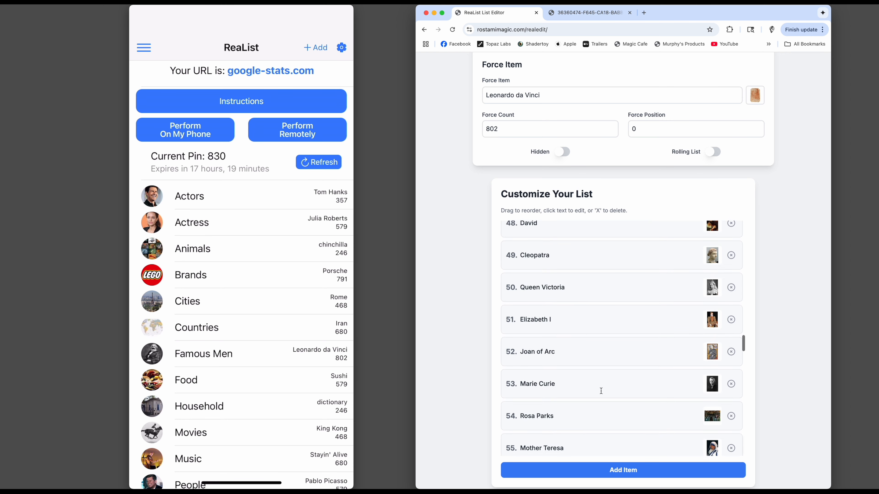
pyautogui.scroll(6, 601, 391)
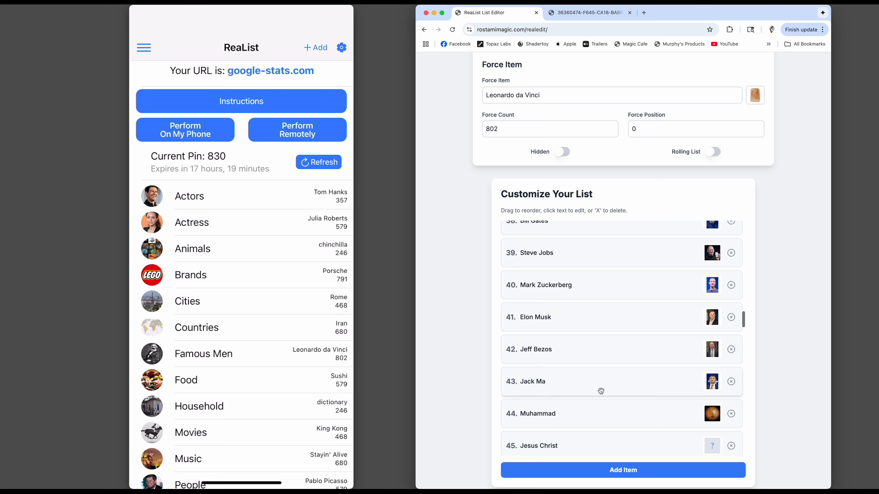
pyautogui.scroll(3, 601, 391)
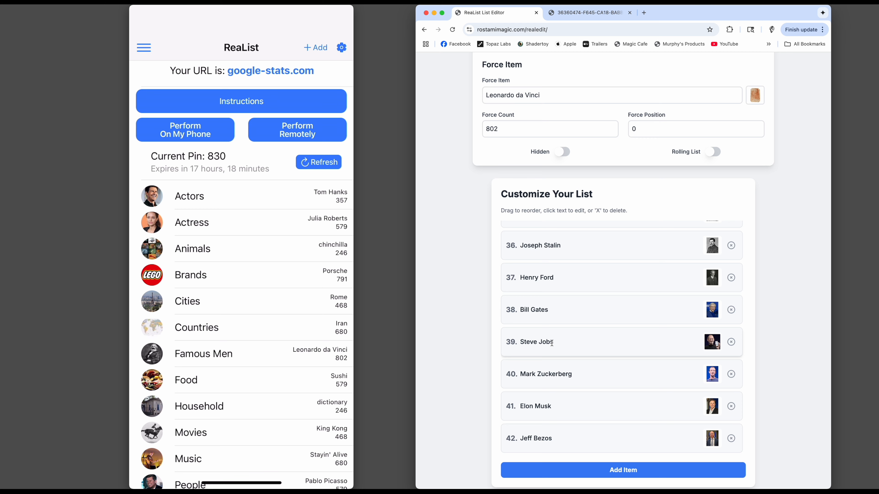
pyautogui.click(564, 18)
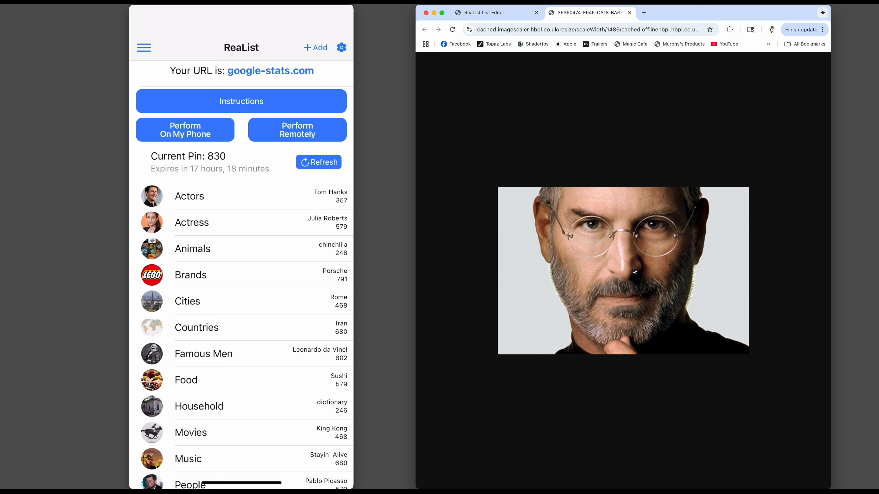
pyautogui.click(584, 29)
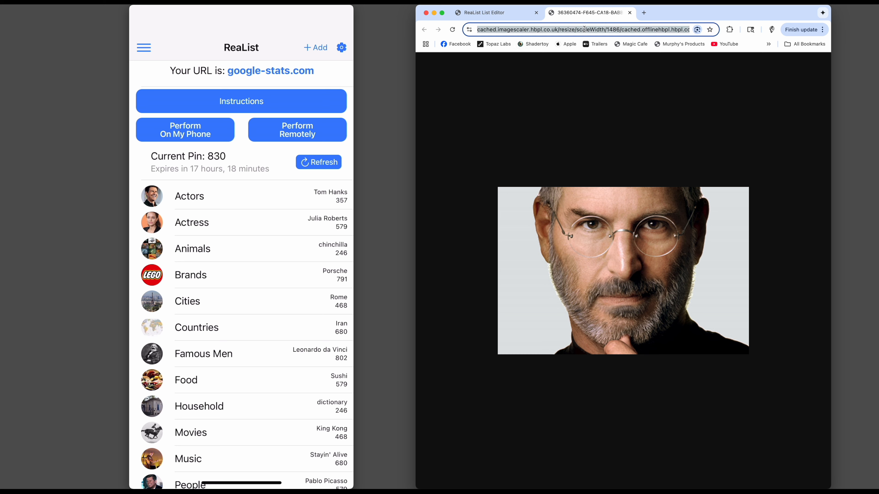
pyautogui.click(584, 29)
pyautogui.press('super+Right')
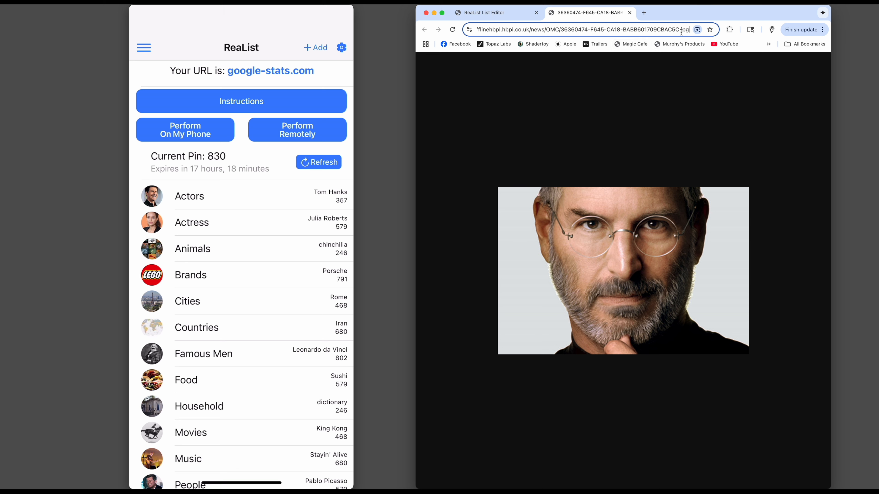
pyautogui.click(587, 30)
pyautogui.tripleClick(587, 30)
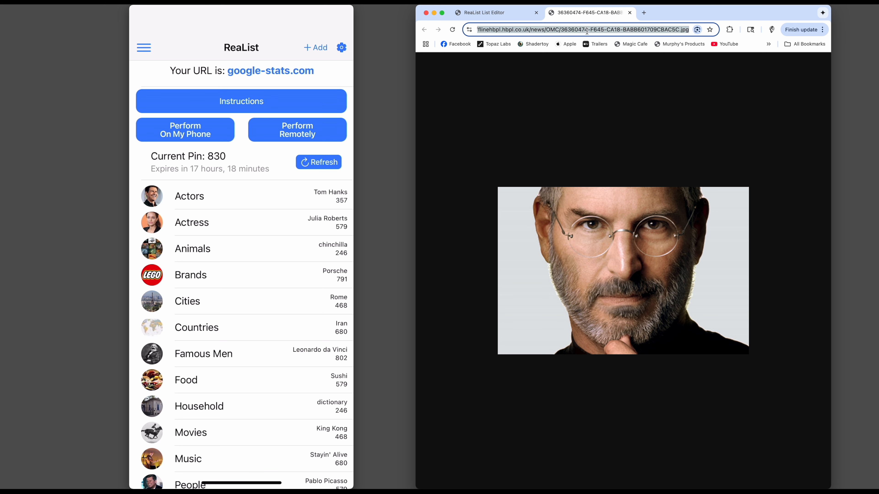
# Append a vertical bar and the copied image address to the Steve Jobs entry, item 39 of the customizable list.
pyautogui.click(484, 14)
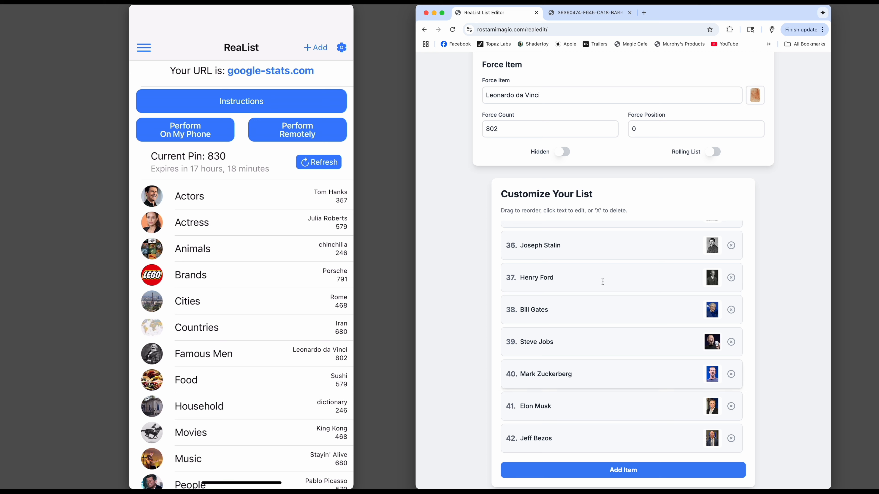
pyautogui.click(553, 342)
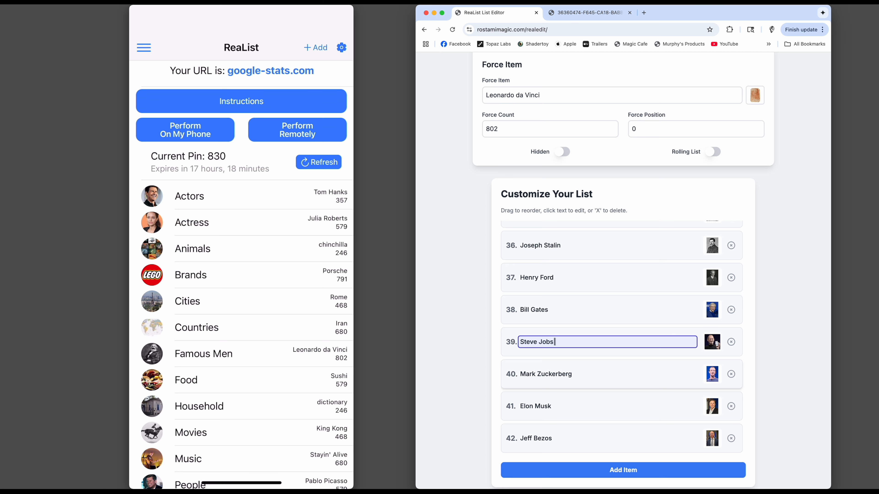
pyautogui.write('https://cached.imagescaler.hbpl.co.uk/resize/scaleWidth/1486/cached.offlinehbpl.hbpl.co.uk/news/OMC/36360474-F645-CA18-BABB601709CBAC5C.jpg')
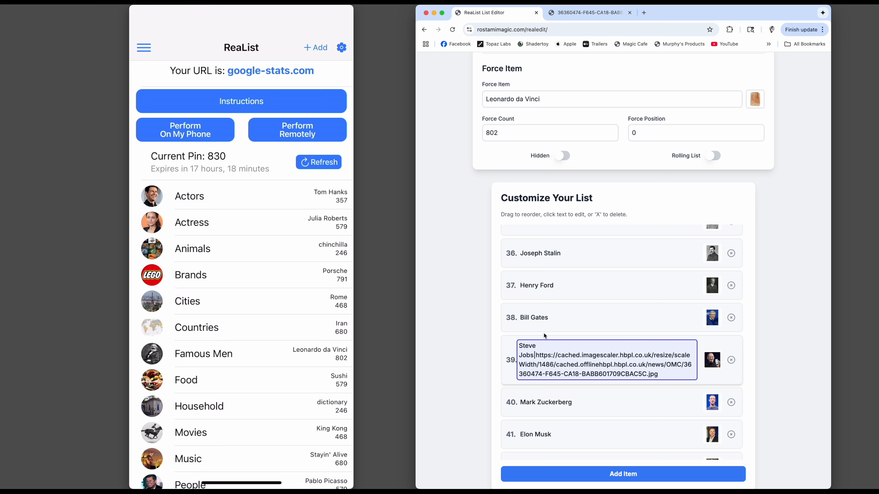
pyautogui.click(476, 321)
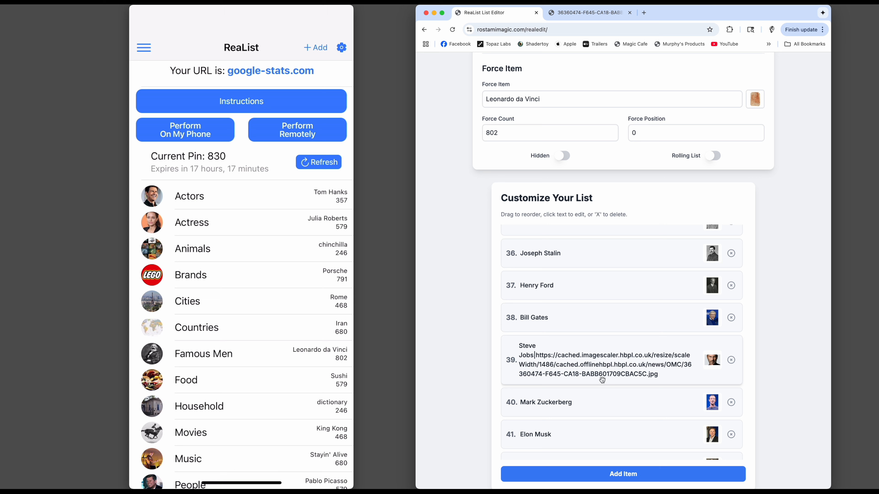
pyautogui.scroll(-12, 604, 379)
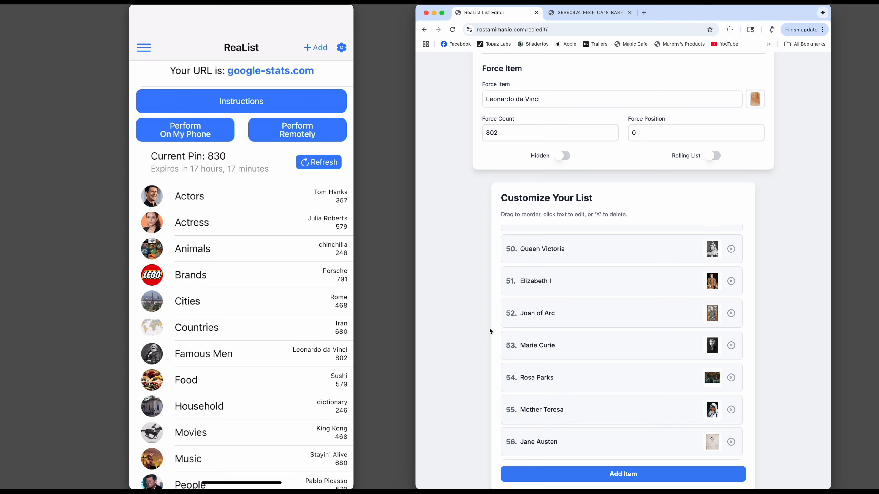
pyautogui.scroll(8, 471, 344)
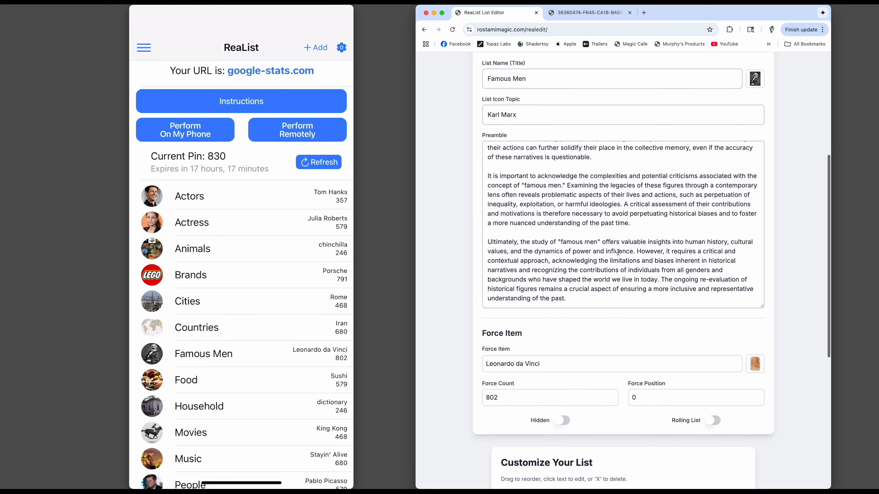
pyautogui.scroll(7, 470, 329)
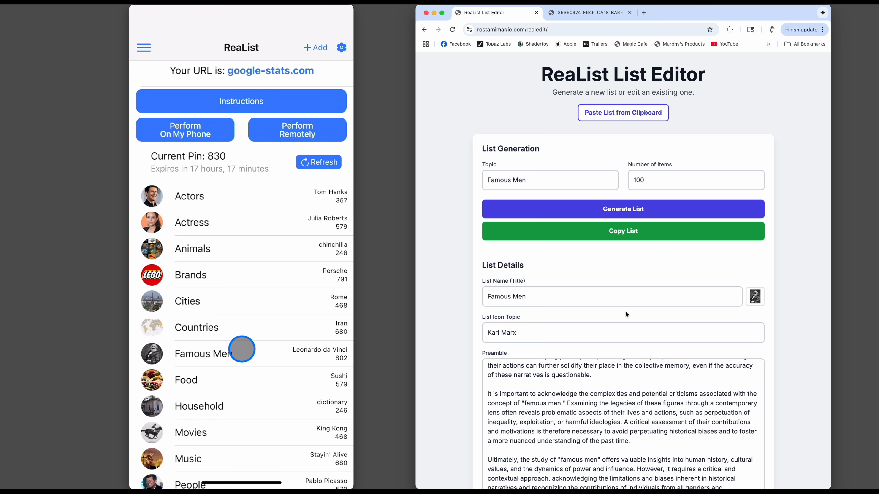
# Delete the existing Famous Men list from the ReaList phone app.
pyautogui.click(242, 355)
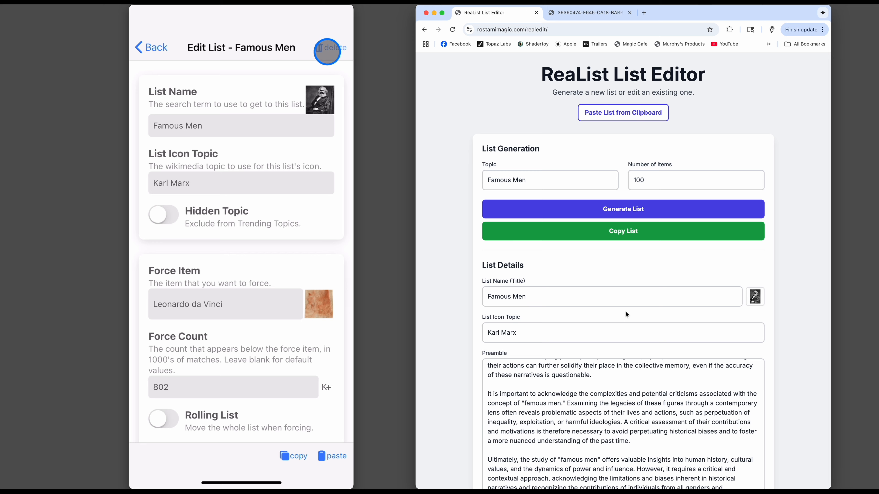
pyautogui.click(330, 50)
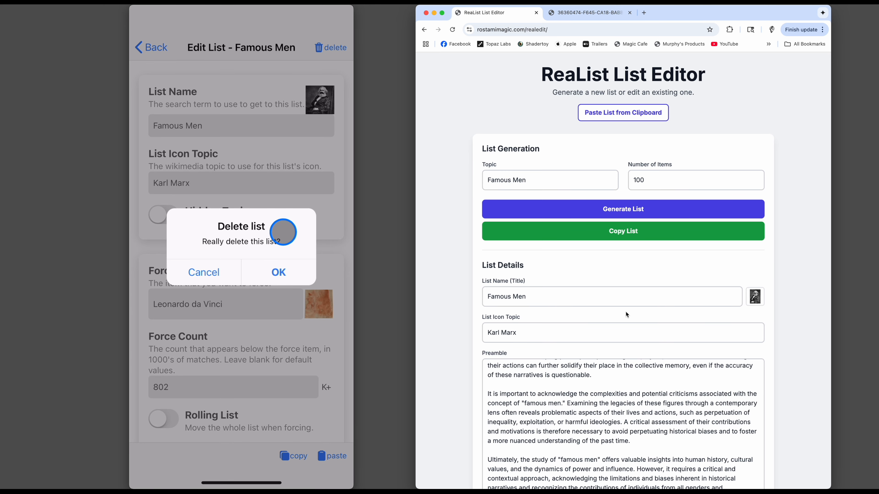
pyautogui.click(274, 272)
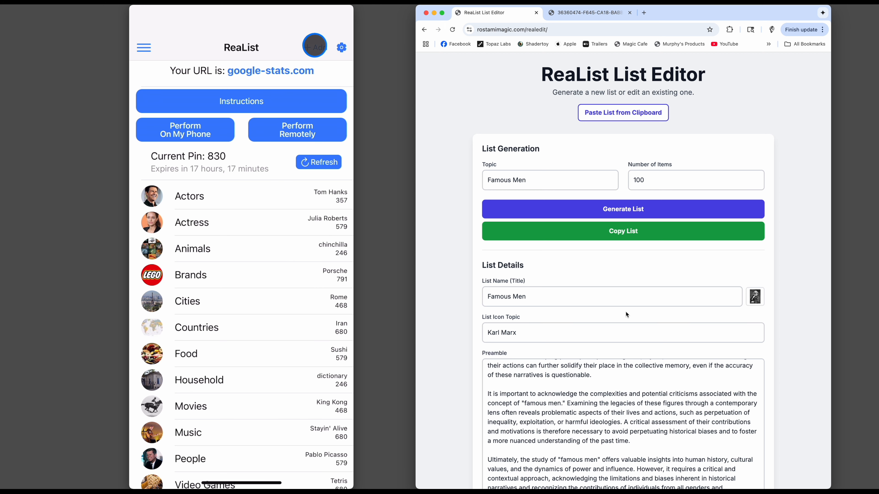
# Copy the edited Famous Men list from the web editor and add it to the phone app from the clipboard, allowing the paste.
pyautogui.click(313, 48)
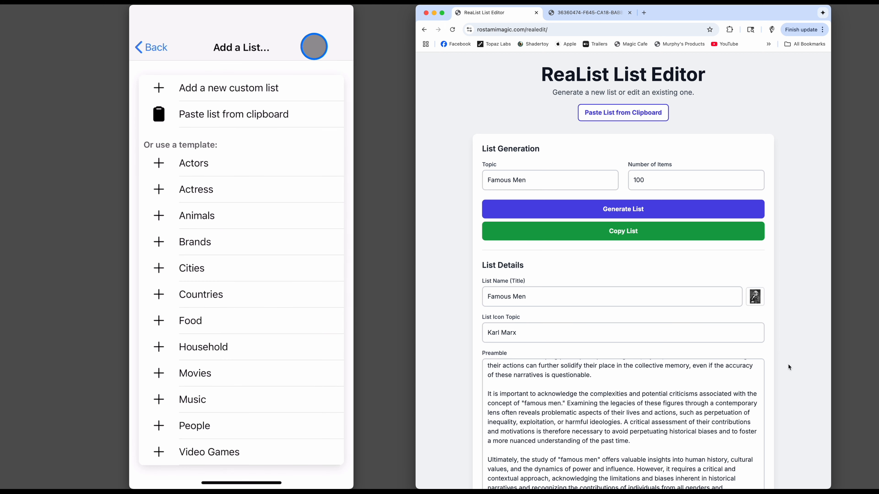
pyautogui.click(628, 232)
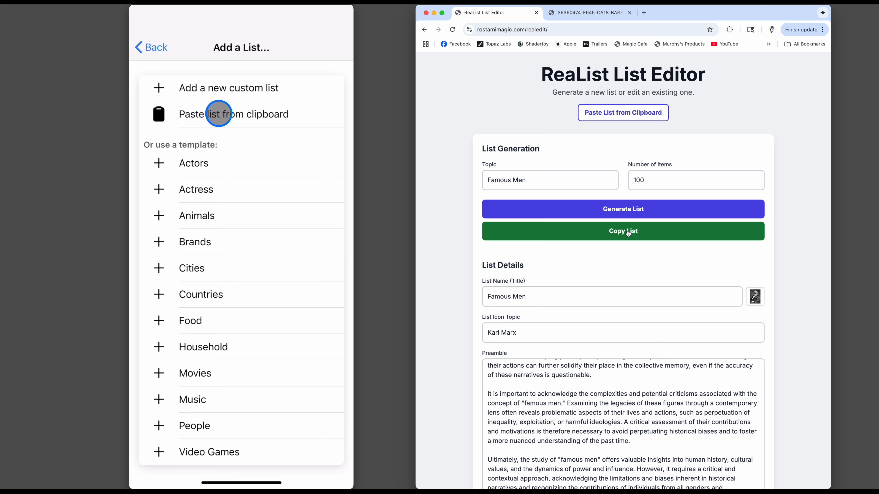
pyautogui.click(218, 114)
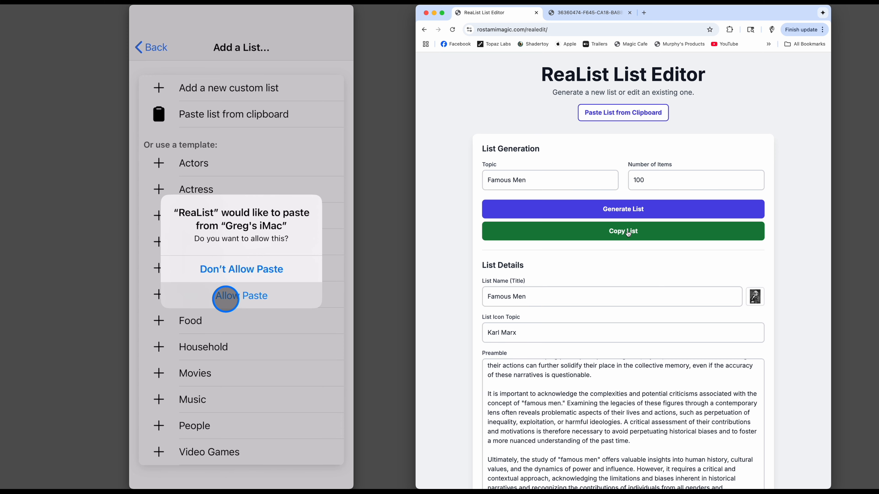
pyautogui.click(238, 298)
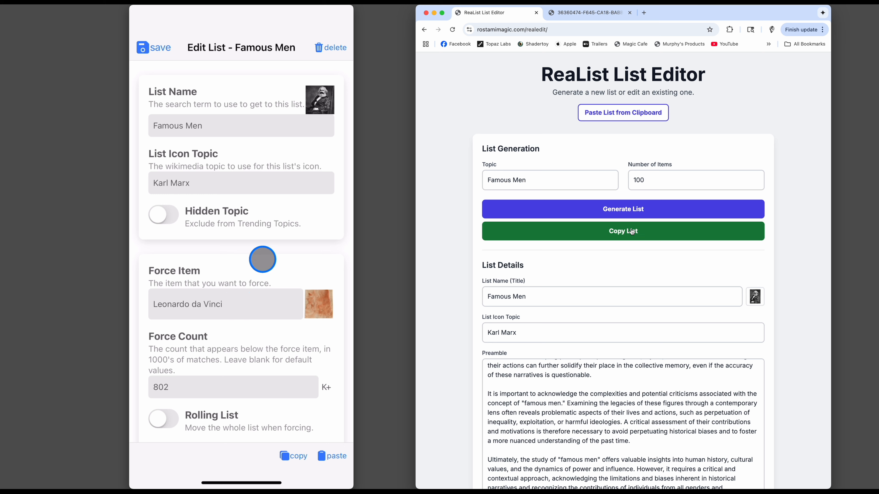
# Save the pasted Famous Men list after checking the Steve Jobs picture at item 39, and start performing on the phone.
pyautogui.moveTo(261, 261); pyautogui.dragTo(261, 139)
pyautogui.scroll(-12, 261, 140)
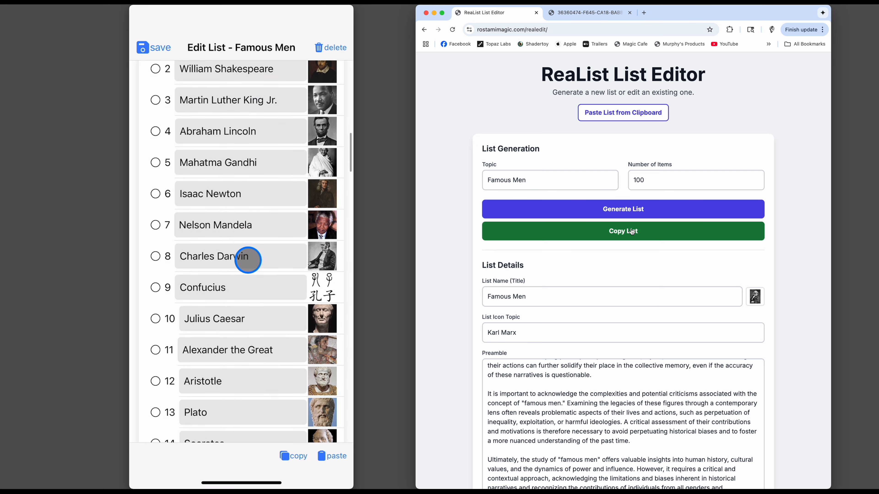
pyautogui.scroll(-10, 240, 168)
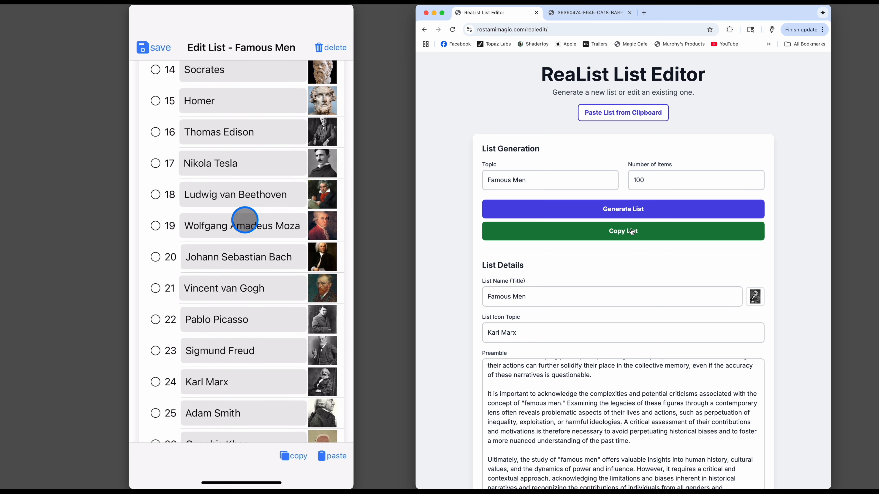
pyautogui.moveTo(244, 223); pyautogui.dragTo(232, 88)
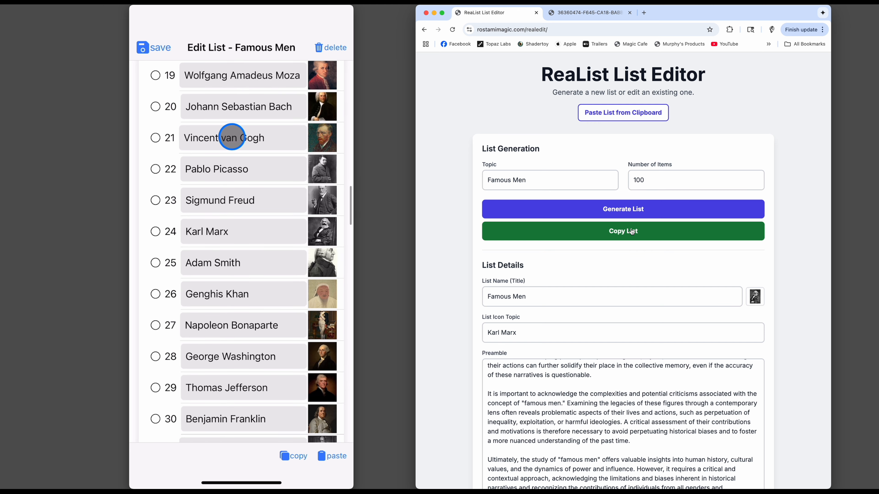
pyautogui.moveTo(249, 225); pyautogui.dragTo(235, 92)
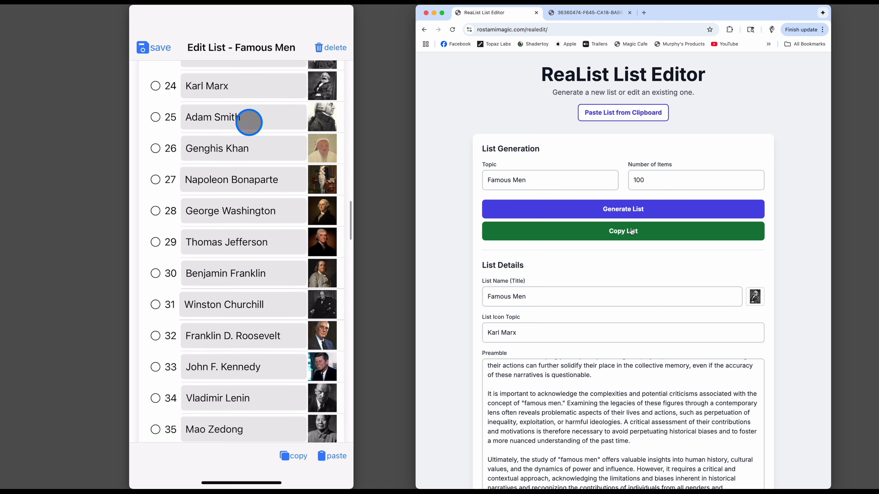
pyautogui.moveTo(249, 243); pyautogui.dragTo(250, 82)
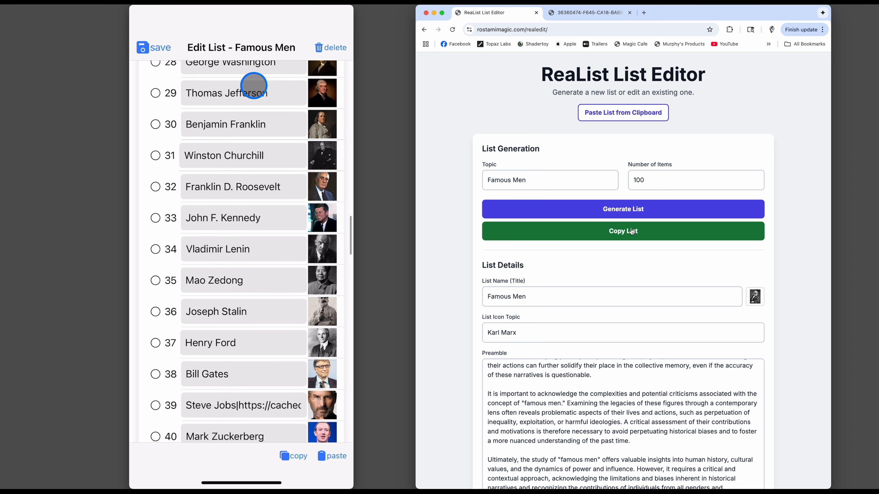
pyautogui.moveTo(255, 245); pyautogui.dragTo(255, 187)
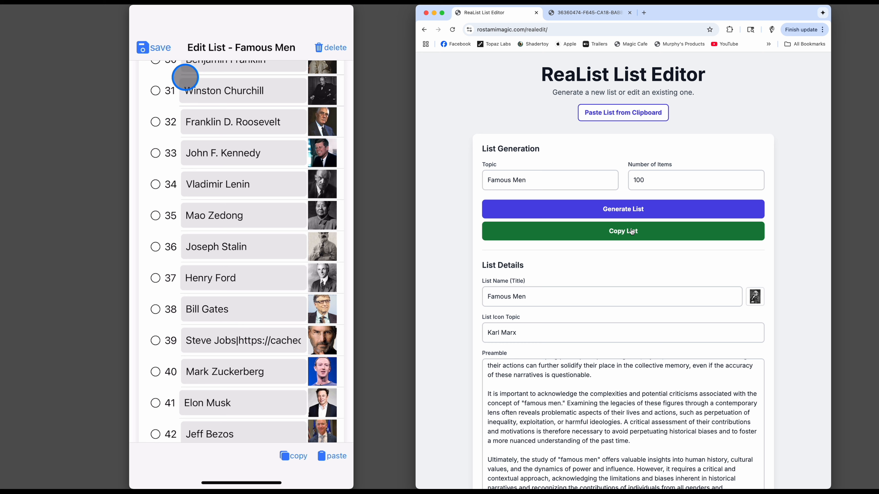
pyautogui.click(148, 50)
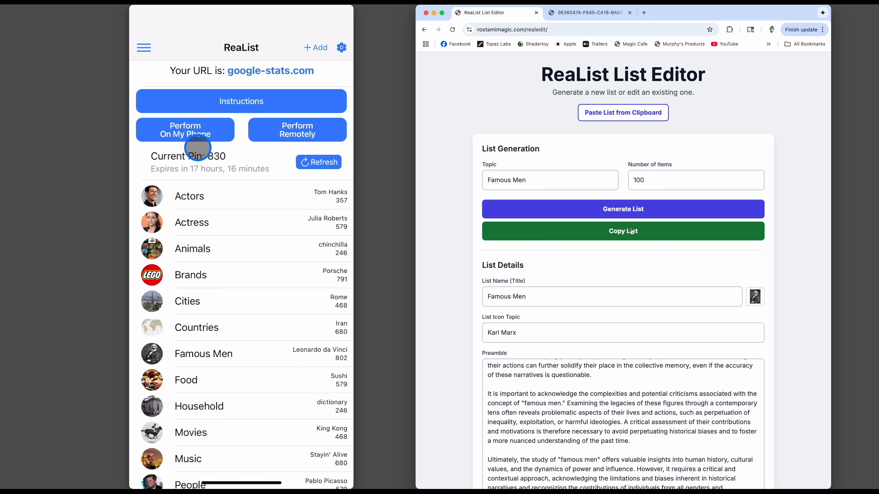
pyautogui.click(196, 131)
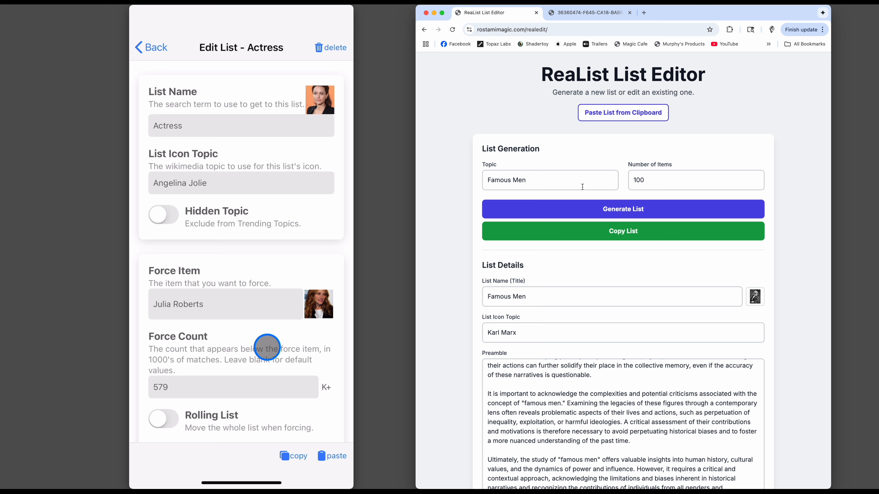
# Reload the web list editor to clear it, and load the phone app's Actress list from the clipboard to review its details and items.
pyautogui.click(452, 30)
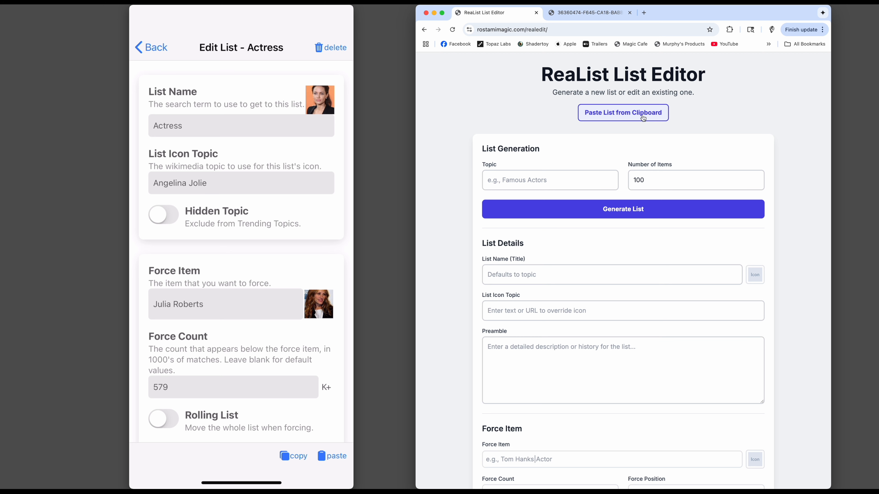
pyautogui.click(636, 117)
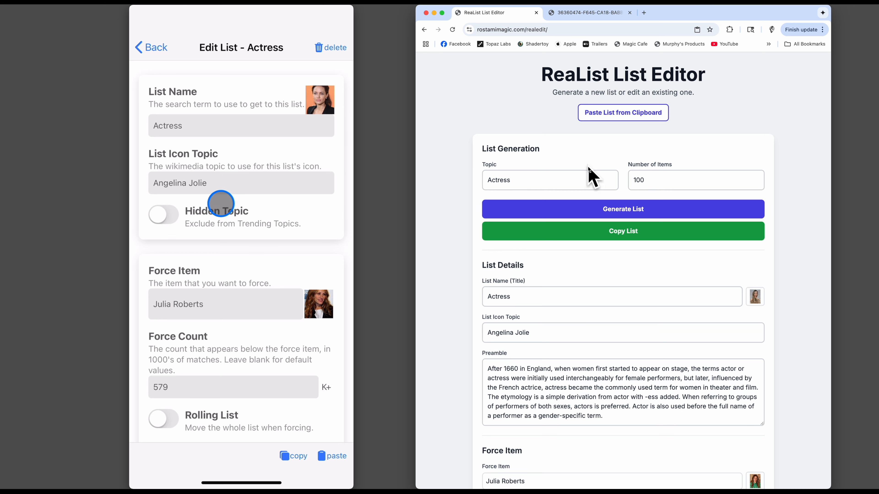
pyautogui.scroll(-8, 550, 306)
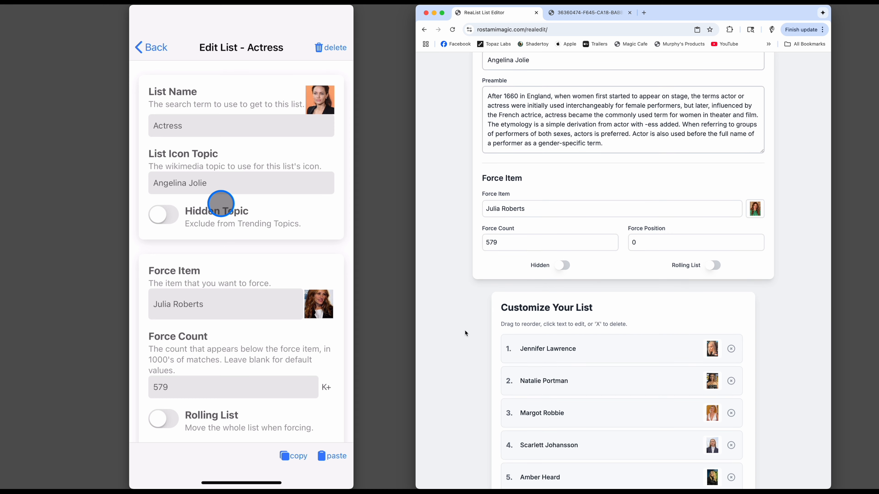
pyautogui.scroll(-3, 622, 347)
pyautogui.scroll(-7, 622, 348)
pyautogui.scroll(10, 620, 356)
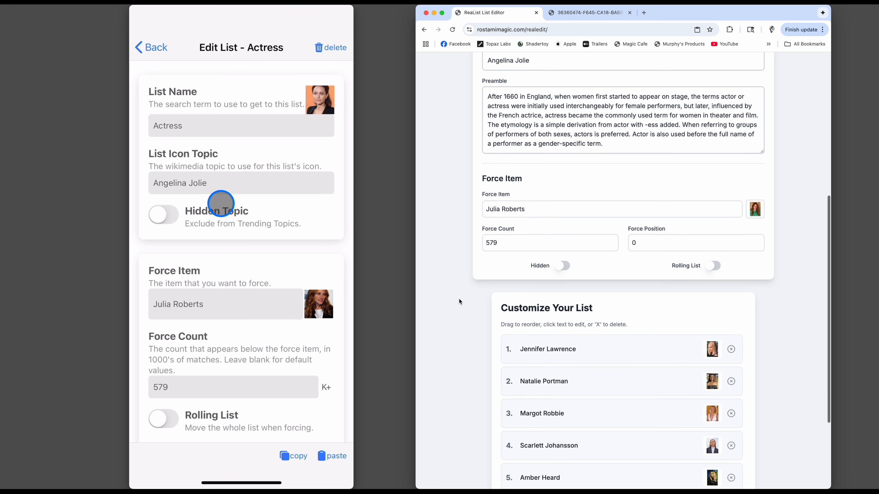
pyautogui.scroll(8, 459, 300)
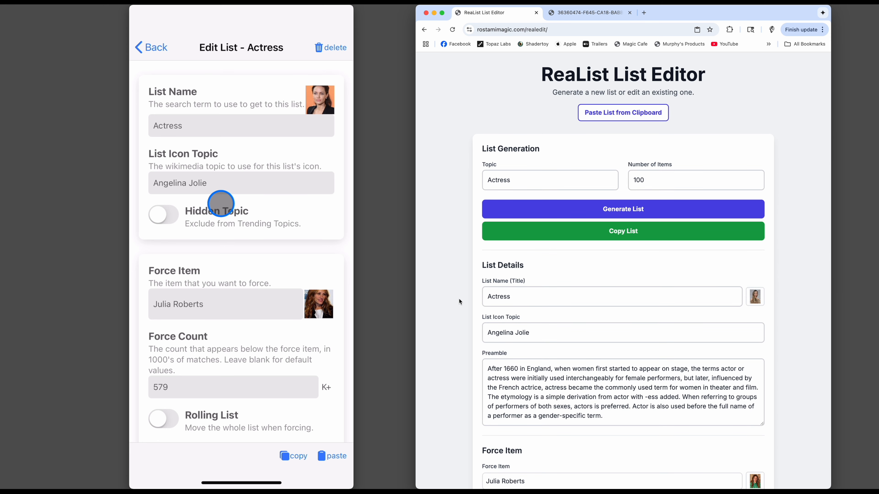